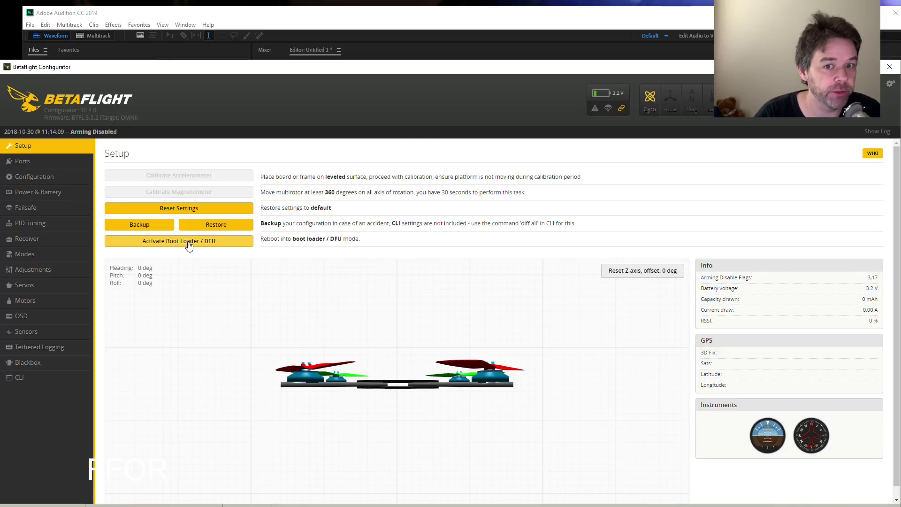
Reboot the flight controller into boot loader / DFU mode and open the firmware flasher
{"action": "left_click_drag", "start_coordinate": [591, 71], "coordinate": [600, 117]}
{"action": "left_click", "coordinate": [182, 288]}
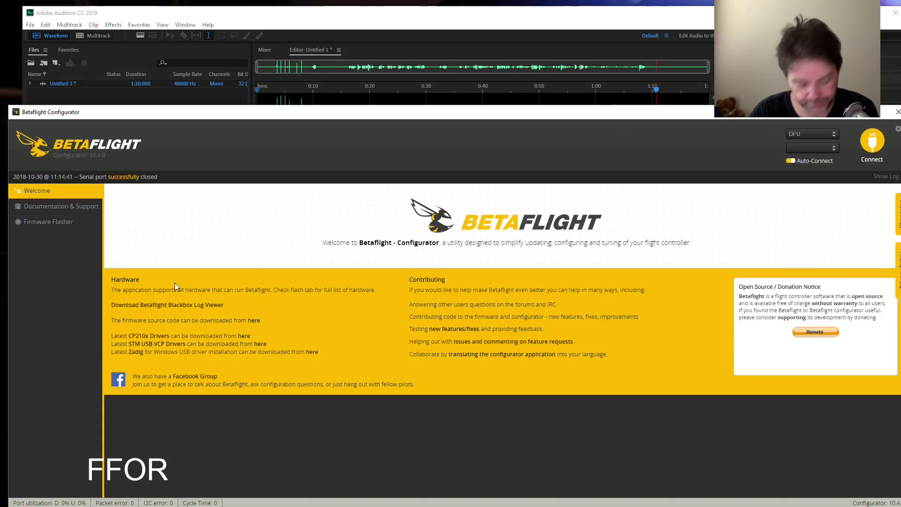
{"action": "left_click", "coordinate": [54, 226]}
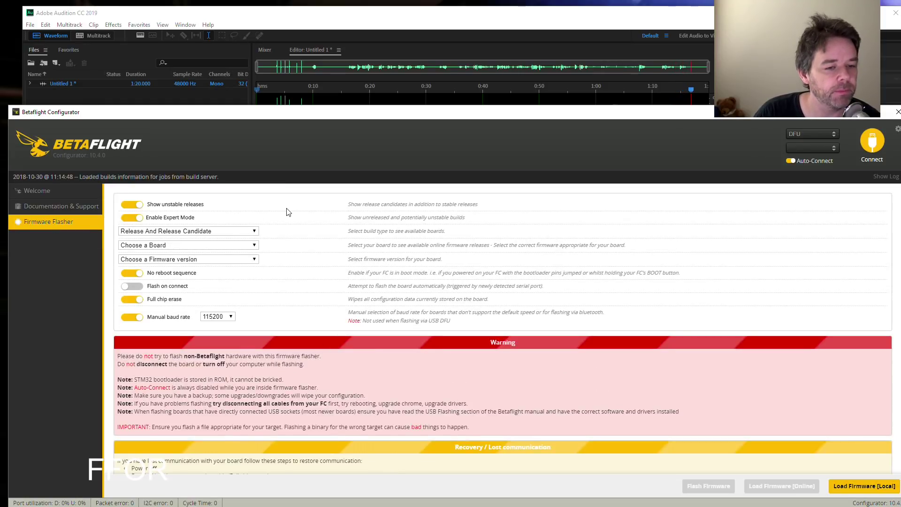
{"action": "left_click", "coordinate": [221, 232]}
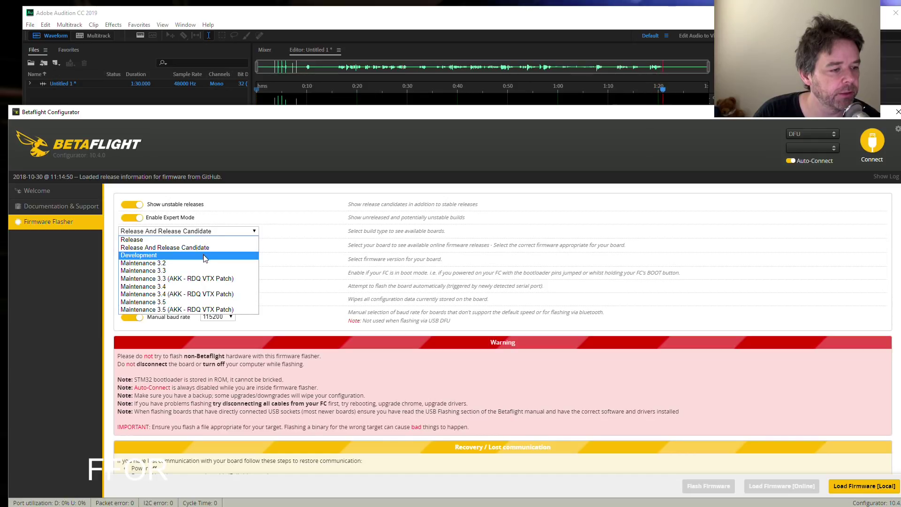
{"action": "left_click", "coordinate": [203, 255]}
{"action": "left_click", "coordinate": [220, 246]}
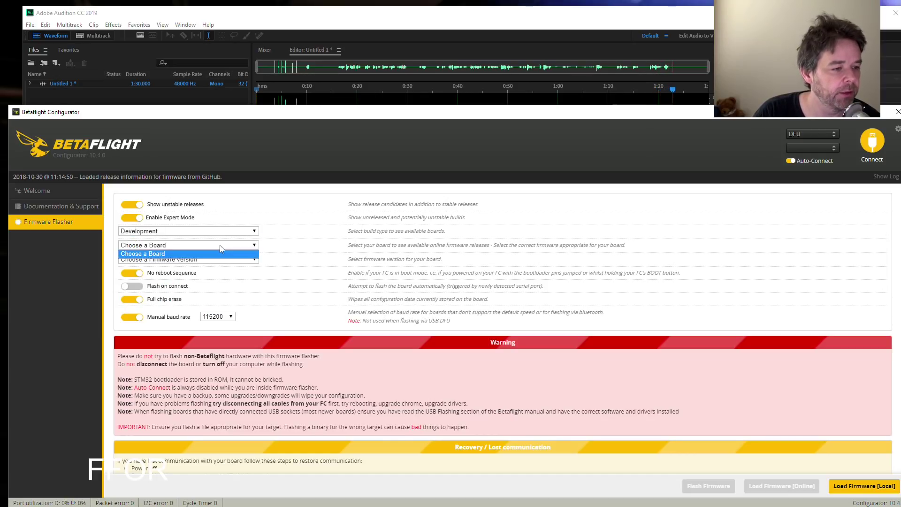
{"action": "left_click", "coordinate": [220, 245]}
{"action": "left_click", "coordinate": [218, 246]}
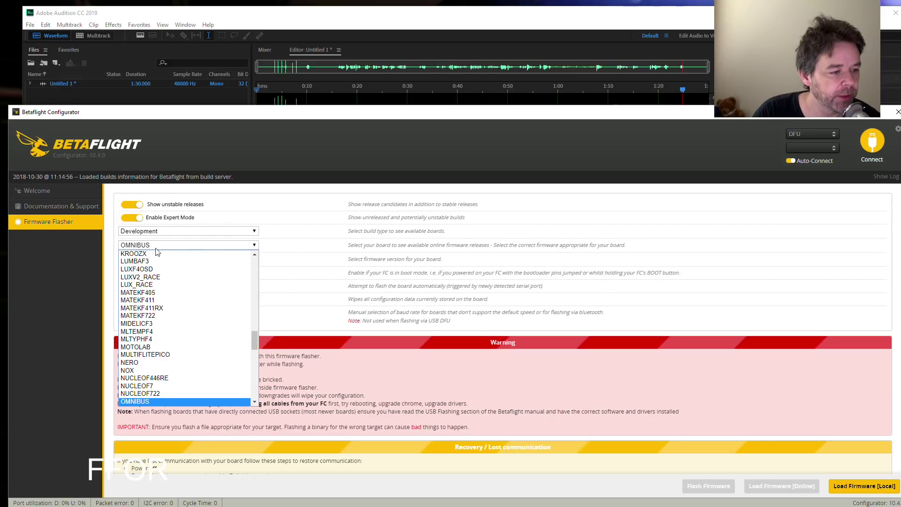
{"action": "left_click", "coordinate": [157, 249]}
{"action": "left_click", "coordinate": [225, 260]}
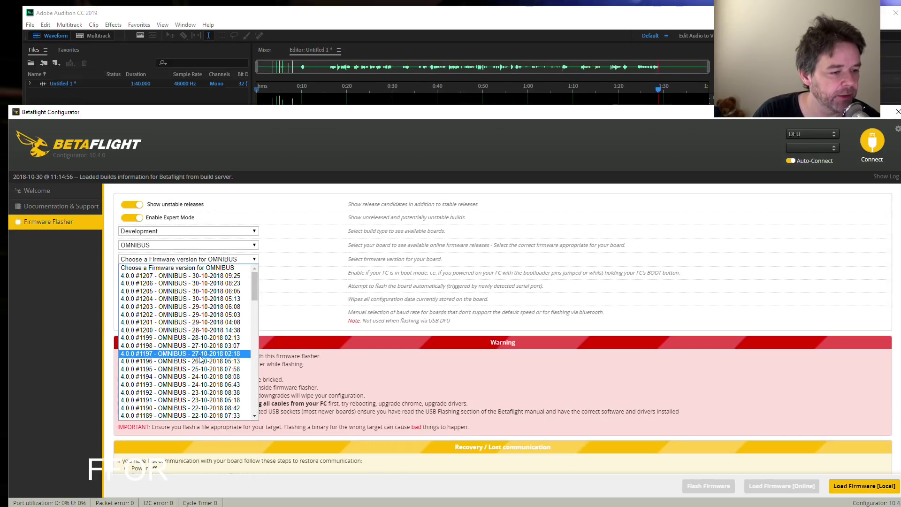
{"action": "left_click", "coordinate": [212, 279]}
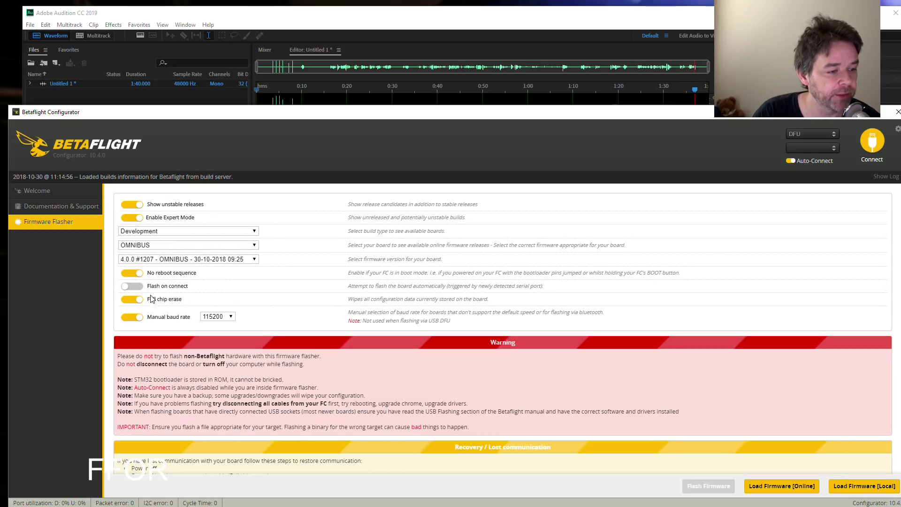
Load the selected OMNIBUS firmware from the online source
{"action": "left_click_drag", "start_coordinate": [900, 189], "coordinate": [897, 189]}
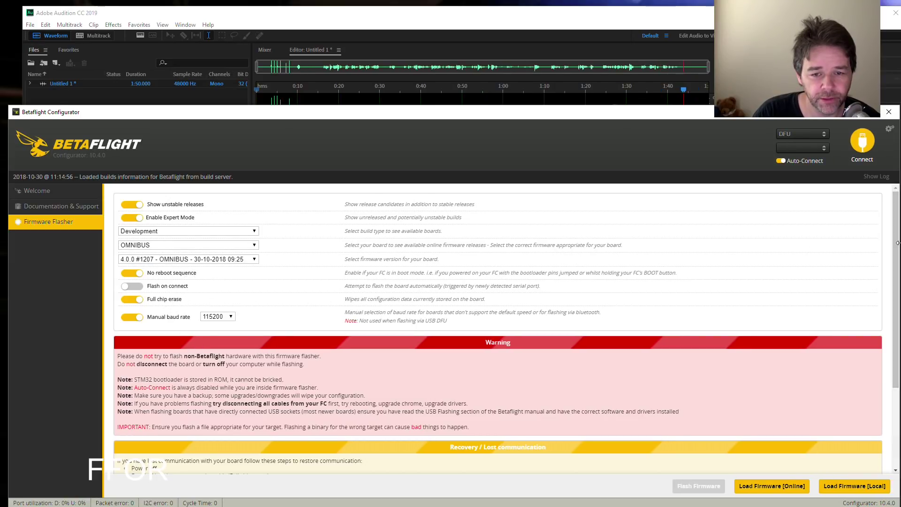
{"action": "left_click_drag", "start_coordinate": [898, 243], "coordinate": [895, 354]}
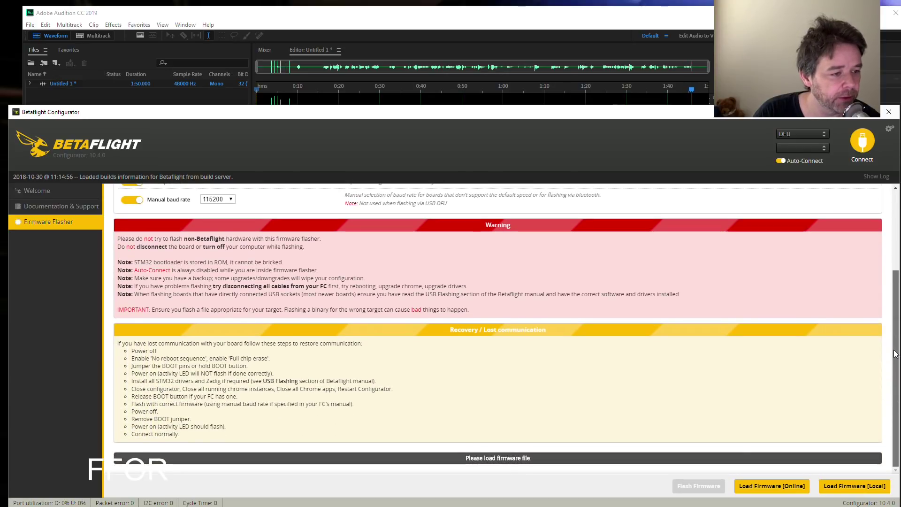
{"action": "left_click", "coordinate": [772, 486]}
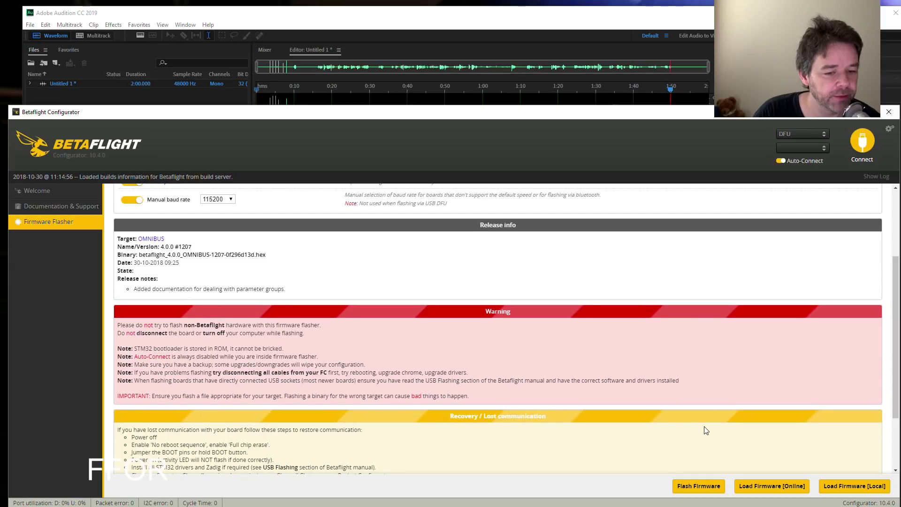
Review the release info and warnings for the loaded firmware and flash it to the board
{"action": "scroll", "coordinate": [413, 327], "scroll_direction": "down", "scroll_amount": 2}
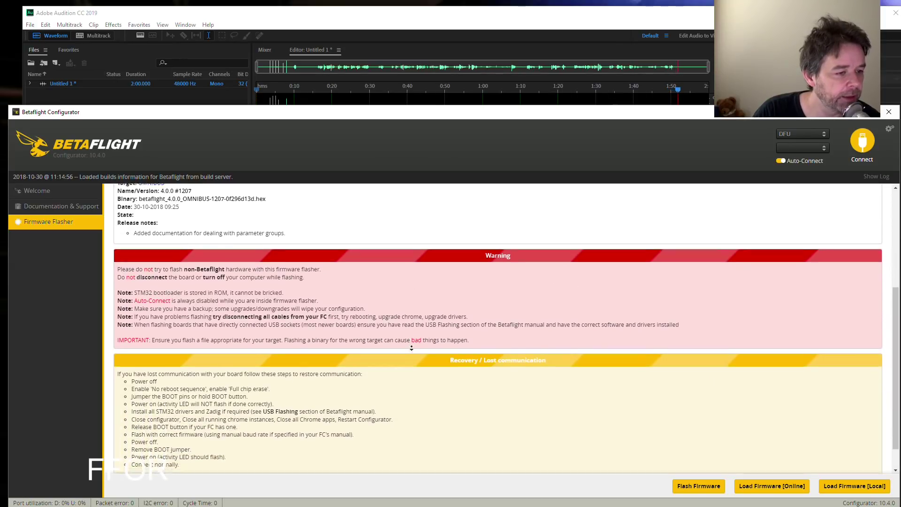
{"action": "scroll", "coordinate": [364, 309], "scroll_direction": "down", "scroll_amount": 1}
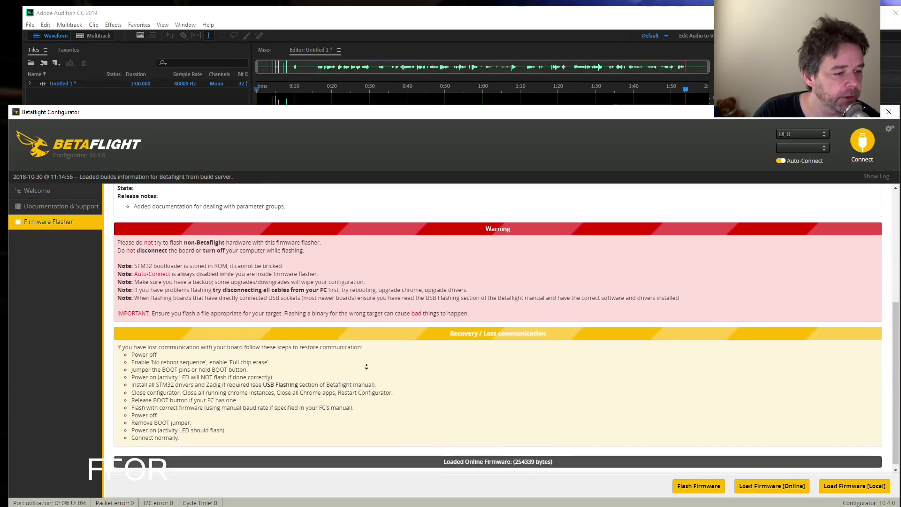
{"action": "scroll", "coordinate": [372, 288], "scroll_direction": "up", "scroll_amount": 5}
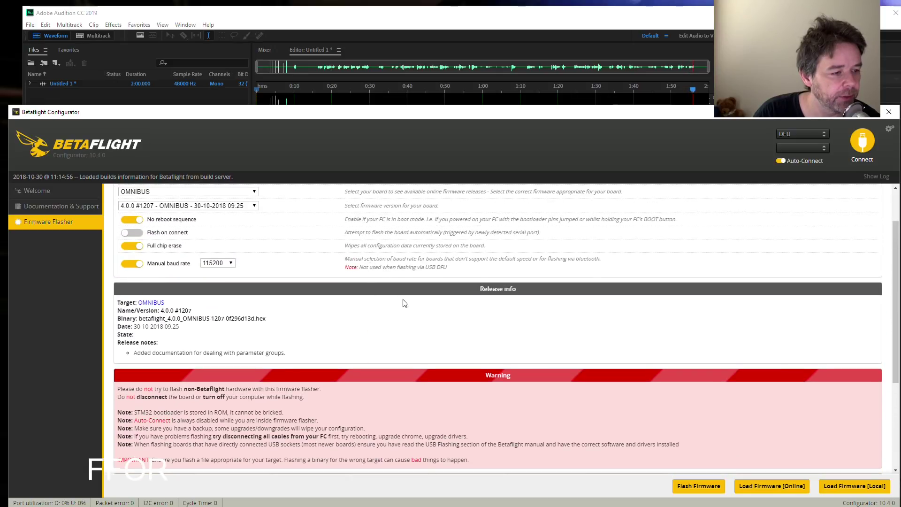
{"action": "scroll", "coordinate": [396, 330], "scroll_direction": "down", "scroll_amount": 2}
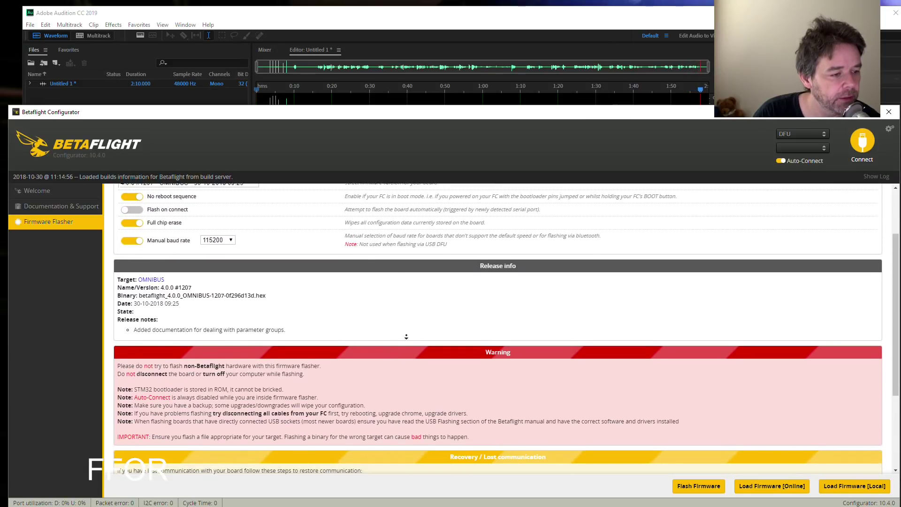
{"action": "scroll", "coordinate": [407, 336], "scroll_direction": "down", "scroll_amount": 4}
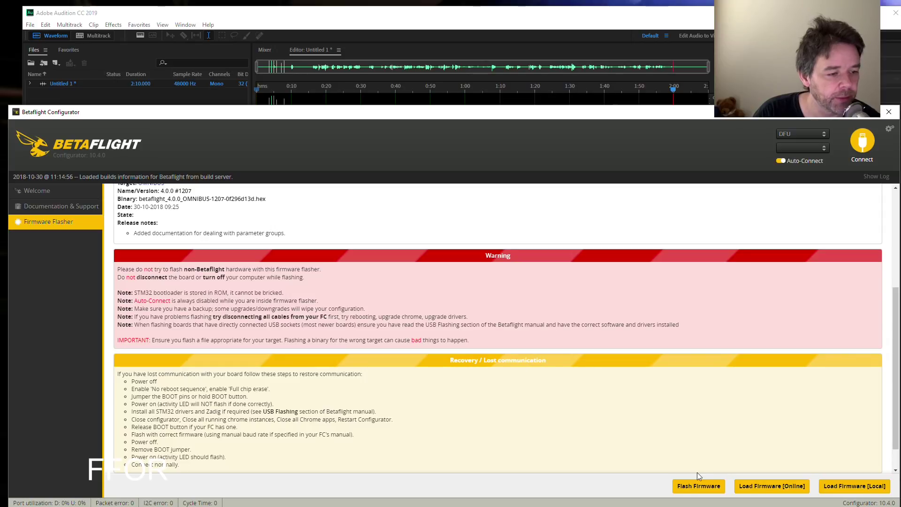
{"action": "left_click", "coordinate": [705, 490]}
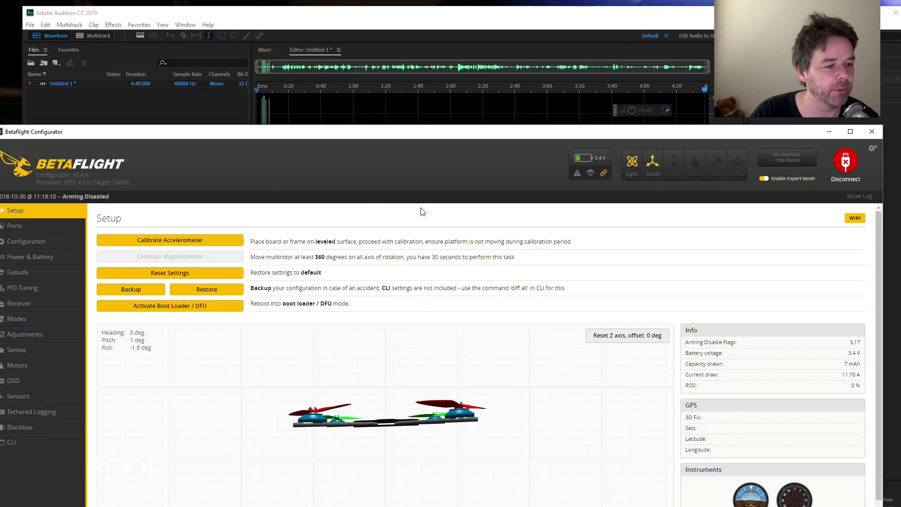
Enable Serial Rx on UART3 in the port settings, save with a reboot, and recheck the ports after reconnecting
{"action": "double_click", "coordinate": [345, 136]}
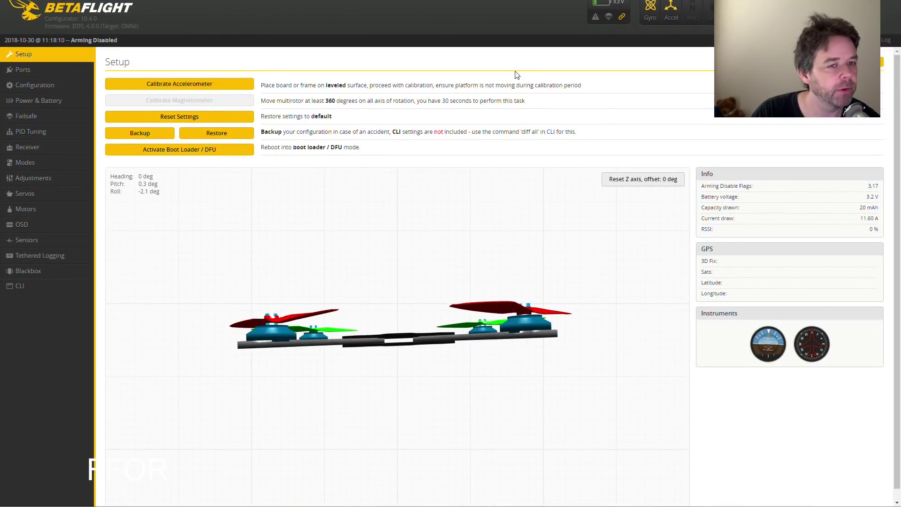
{"action": "left_click", "coordinate": [70, 70]}
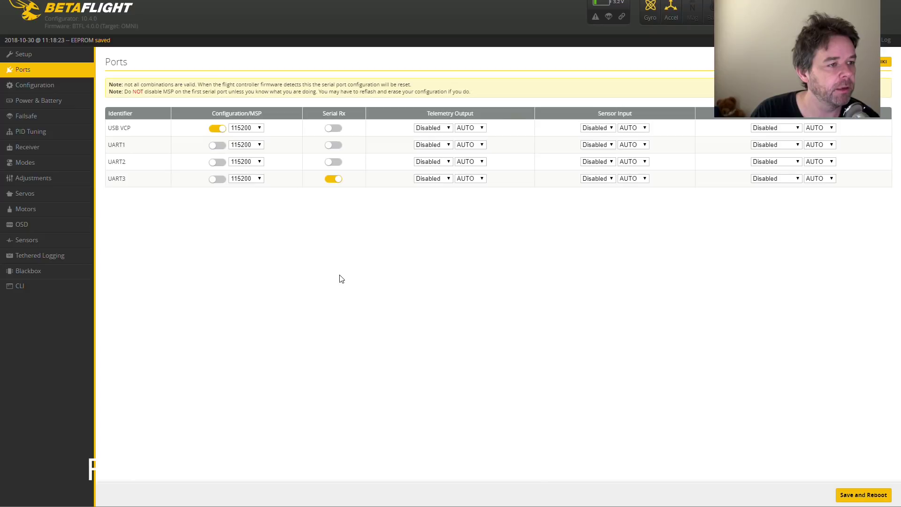
{"action": "left_click", "coordinate": [54, 84]}
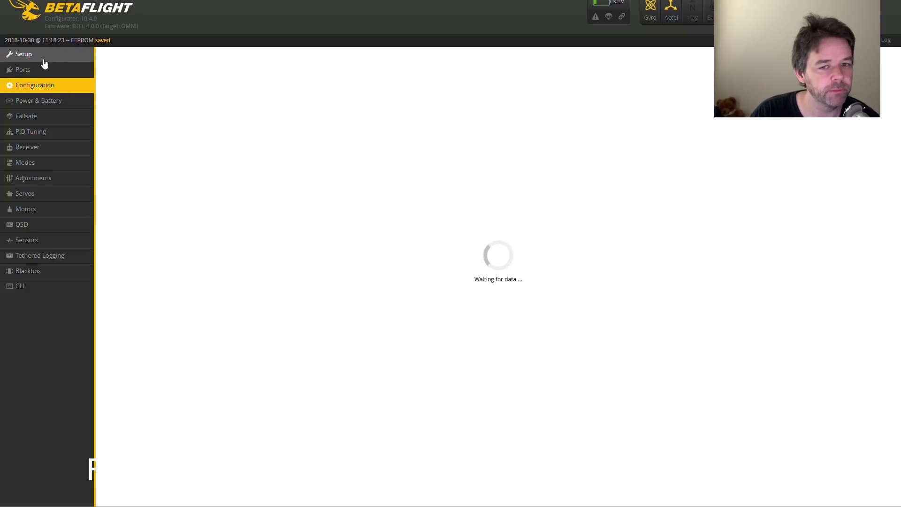
{"action": "left_click", "coordinate": [44, 62]}
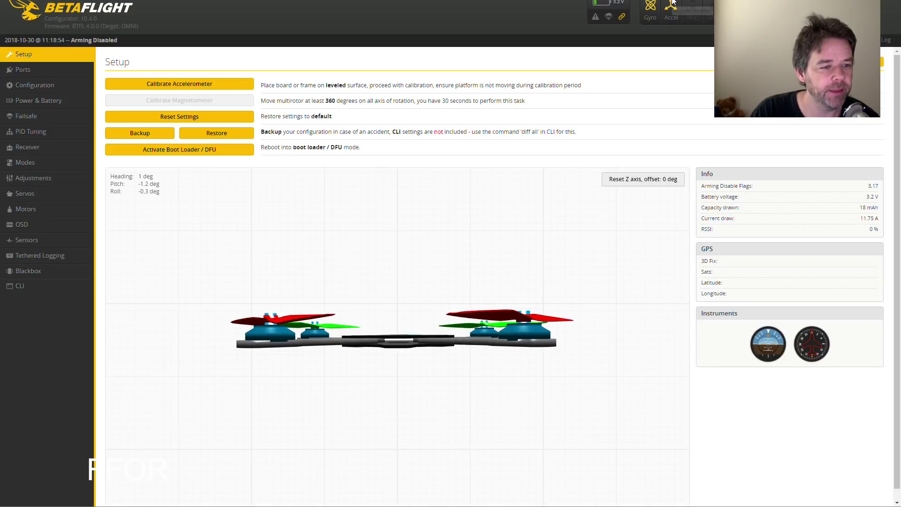
{"action": "left_click", "coordinate": [29, 71]}
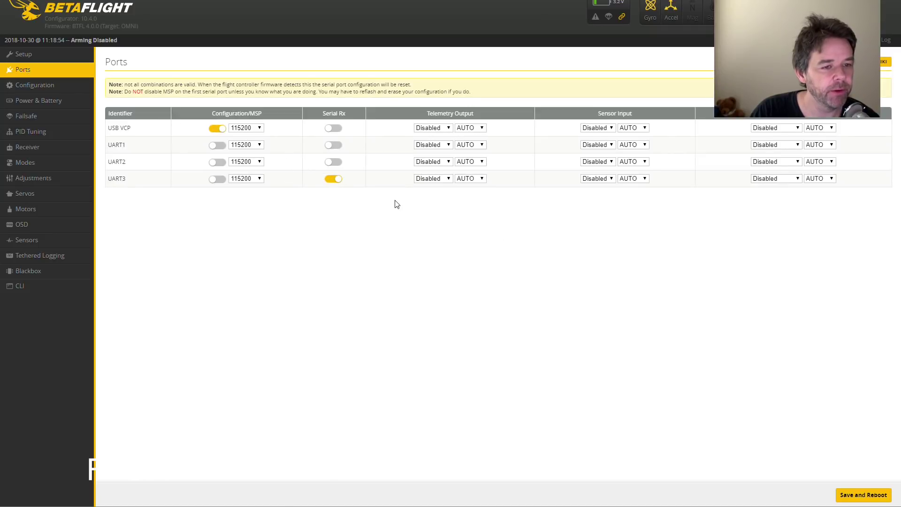
Set the ESC/Motor protocol to DSHOT600 in the board configuration
{"action": "left_click", "coordinate": [30, 88]}
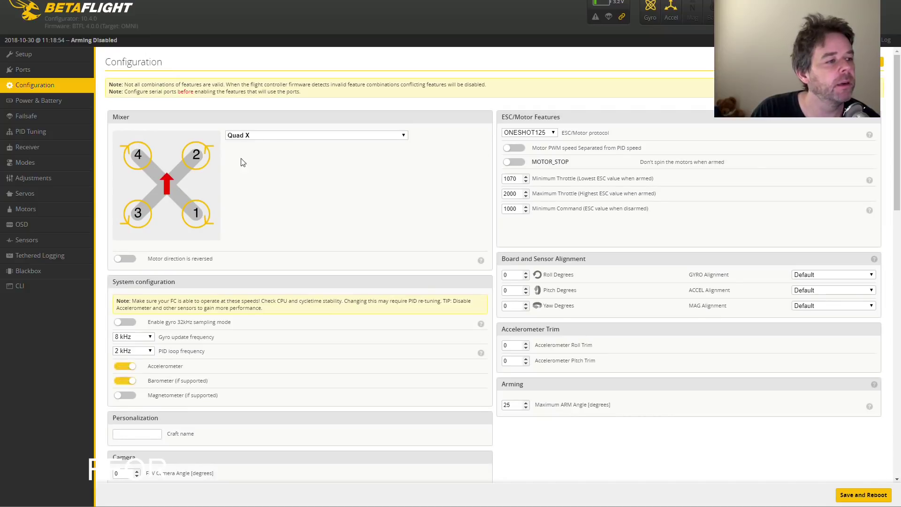
{"action": "left_click", "coordinate": [548, 133]}
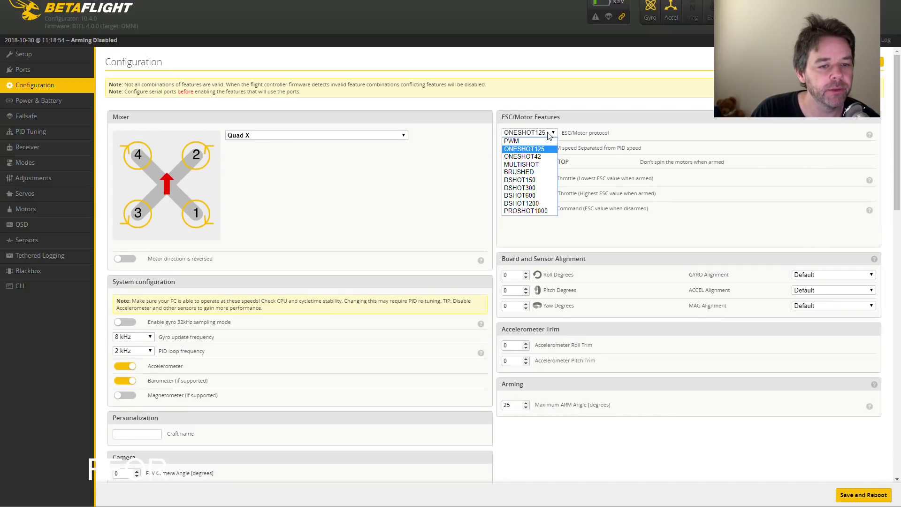
{"action": "left_click", "coordinate": [541, 197]}
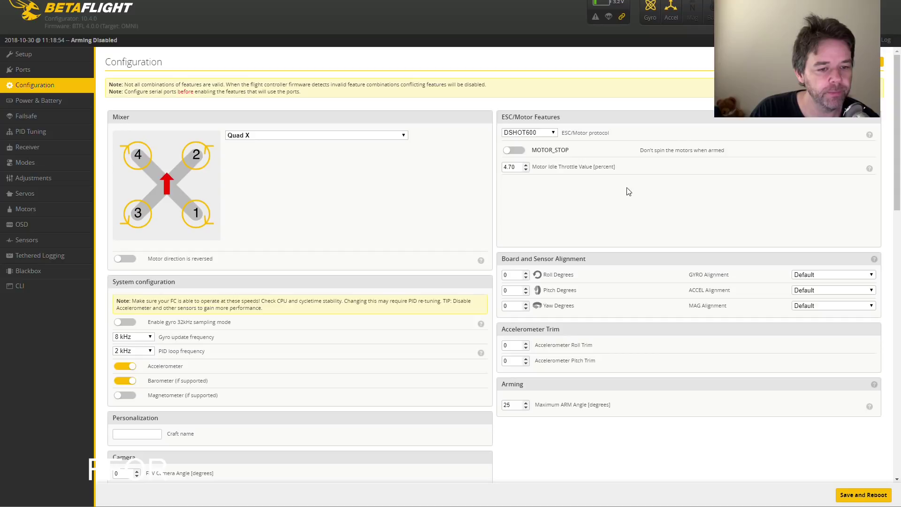
Disable the accelerometer and barometer and set the PID loop frequency to 4 kHz in the system configuration
{"action": "scroll", "coordinate": [627, 194], "scroll_direction": "down", "scroll_amount": 2}
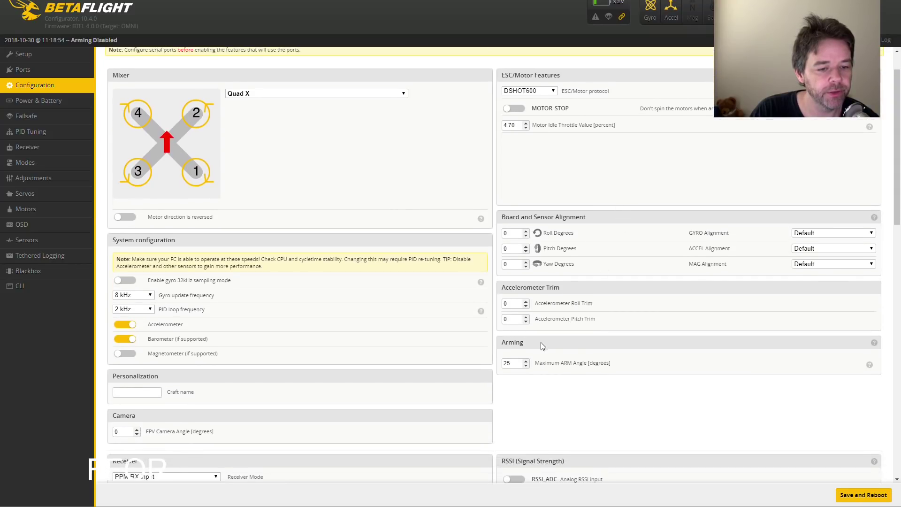
{"action": "left_click", "coordinate": [124, 325]}
{"action": "left_click", "coordinate": [125, 342]}
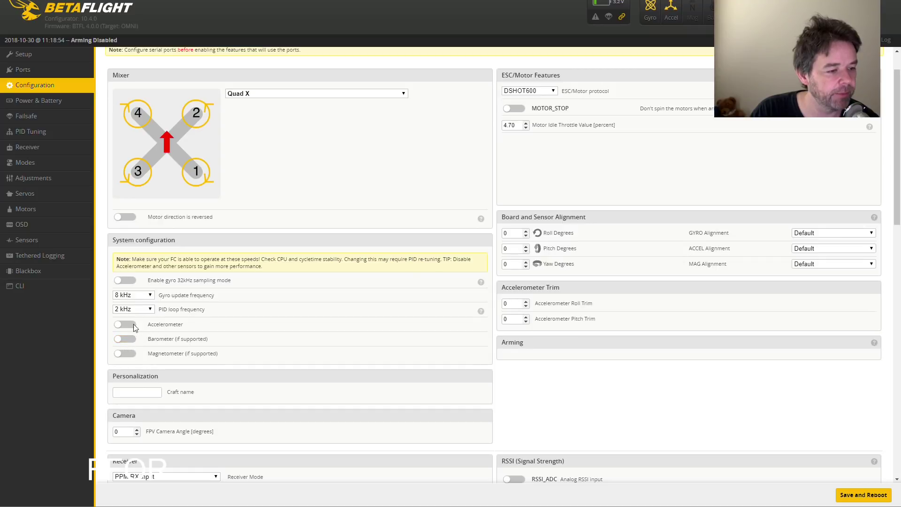
{"action": "left_click", "coordinate": [150, 304]}
{"action": "left_click", "coordinate": [134, 324]}
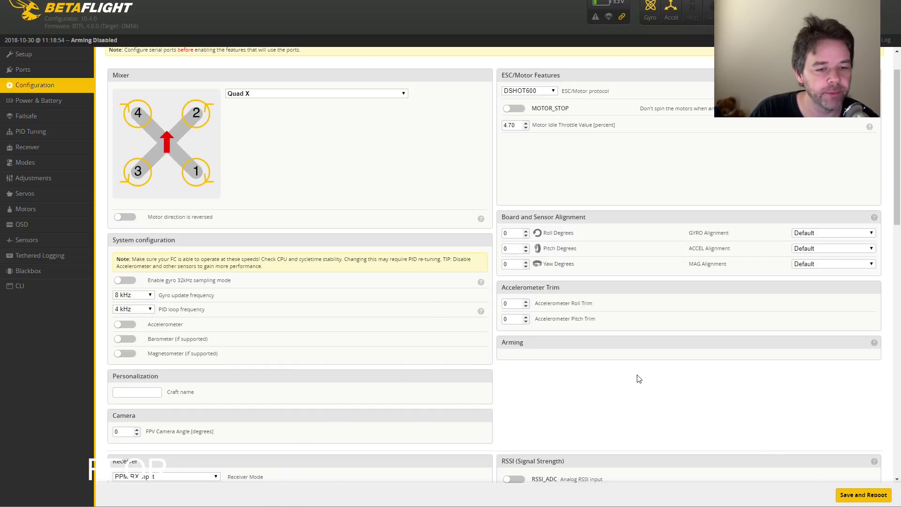
Set the receiver mode to serial-based receiver with IBUS as the serial receiver provider
{"action": "scroll", "coordinate": [634, 399], "scroll_direction": "down", "scroll_amount": 2}
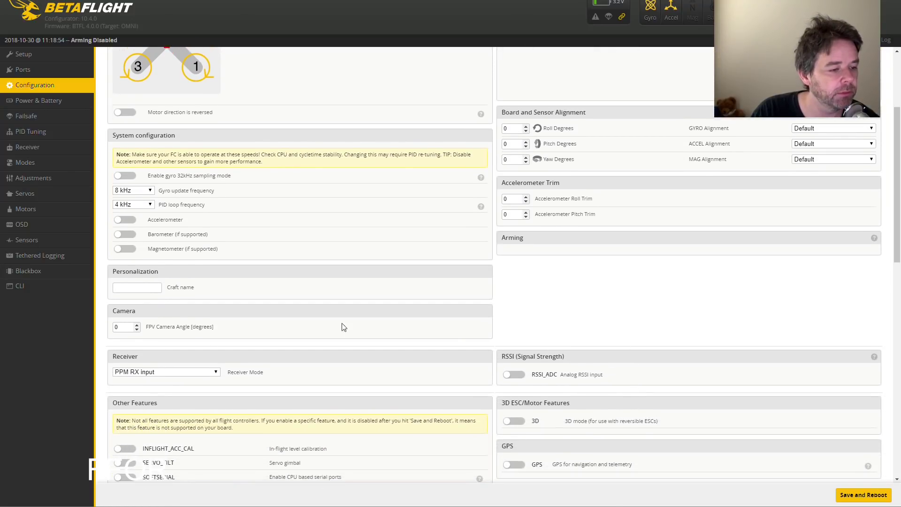
{"action": "left_click", "coordinate": [198, 372]}
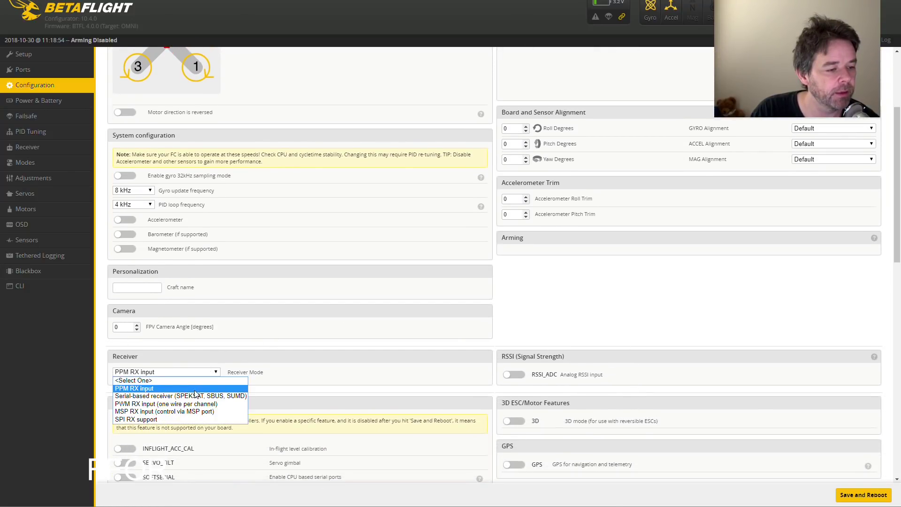
{"action": "left_click", "coordinate": [196, 396]}
{"action": "left_click", "coordinate": [182, 408]}
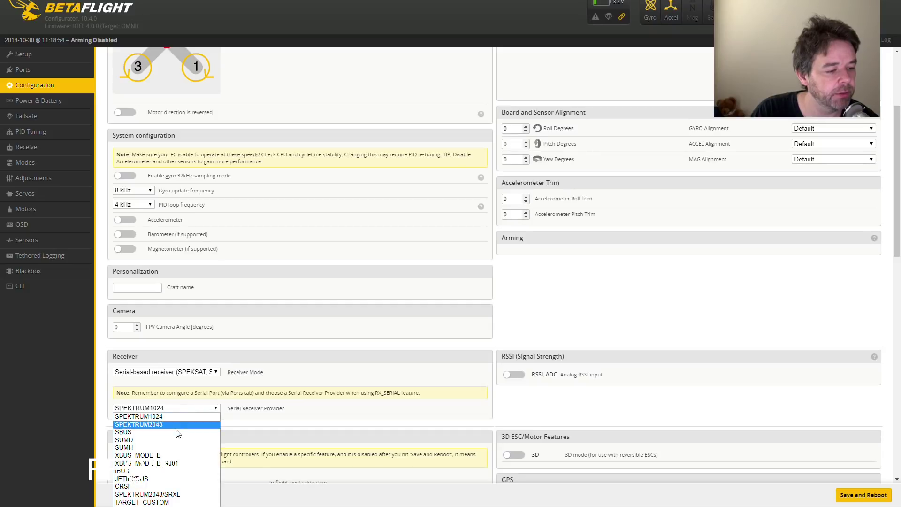
{"action": "left_click", "coordinate": [159, 471]}
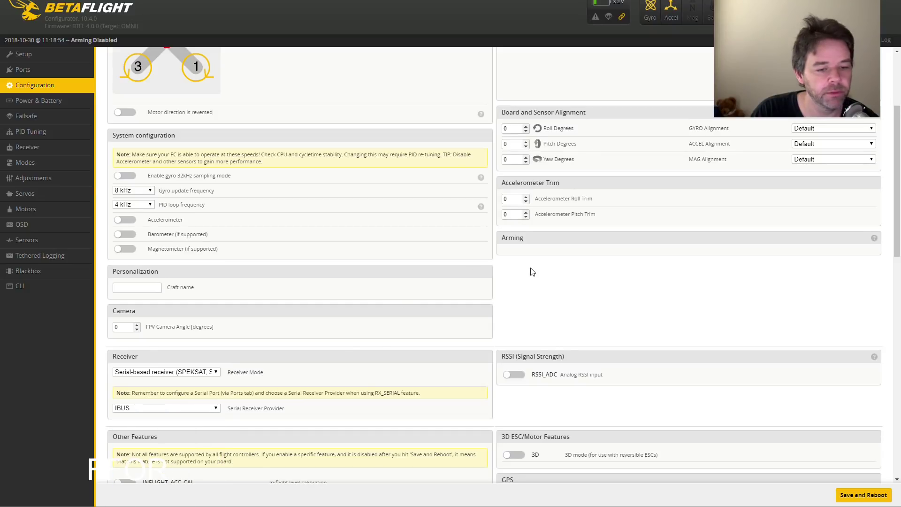
Enable permanent AIRMODE among the other features
{"action": "scroll", "coordinate": [561, 281], "scroll_direction": "down", "scroll_amount": 3}
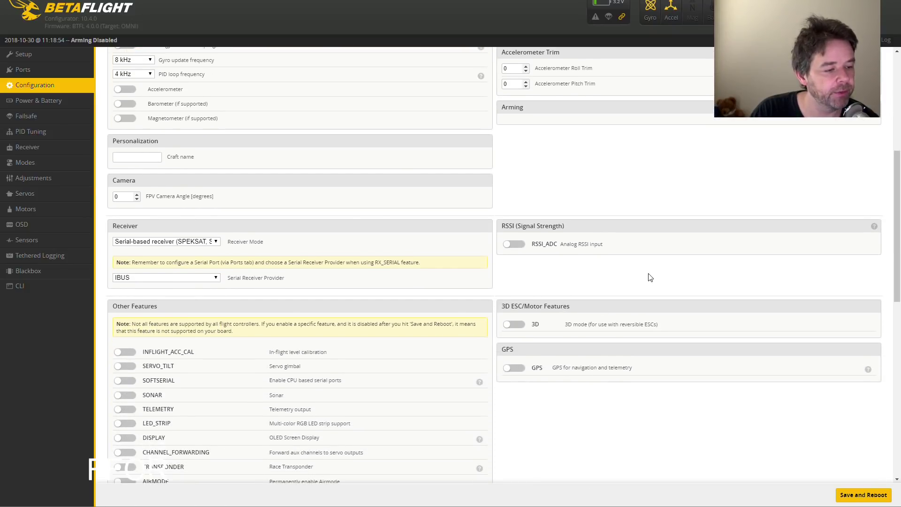
{"action": "middle_click", "coordinate": [687, 242]}
{"action": "scroll", "coordinate": [687, 242], "scroll_direction": "down", "scroll_amount": 4}
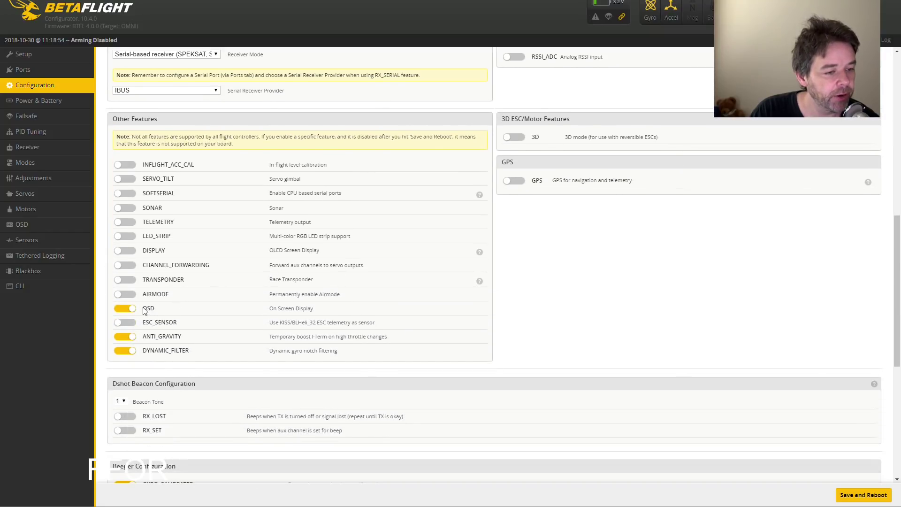
{"action": "left_click", "coordinate": [128, 295]}
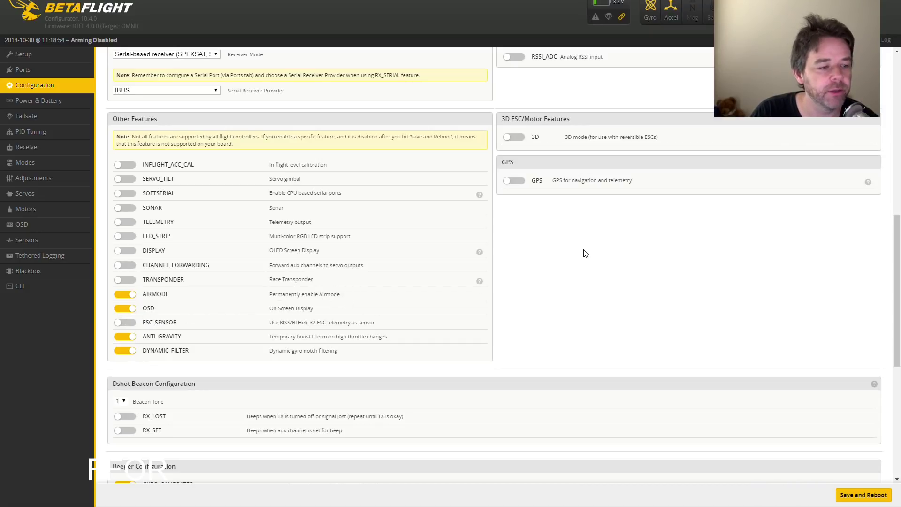
{"action": "scroll", "coordinate": [583, 263], "scroll_direction": "down", "scroll_amount": 1}
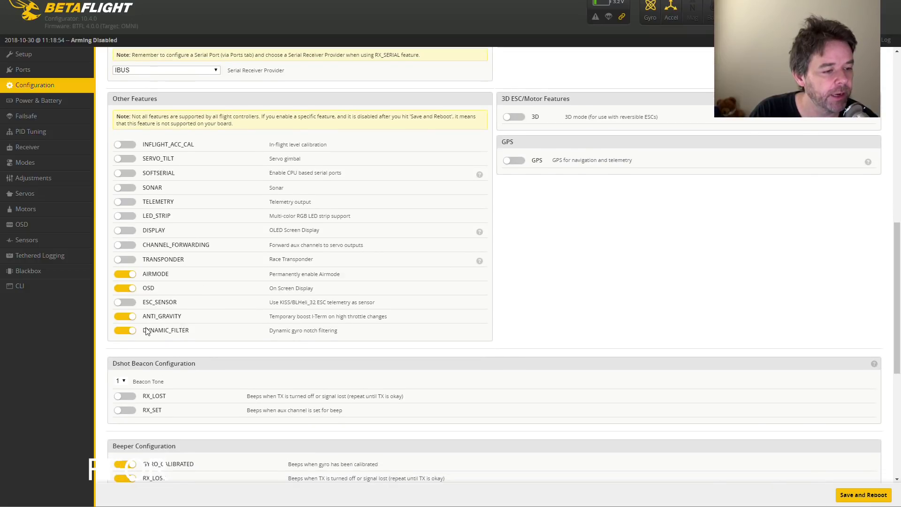
Turn off the USB beeper in the beeper configuration, then save the configuration and reboot the board
{"action": "scroll", "coordinate": [618, 366], "scroll_direction": "down", "scroll_amount": 1}
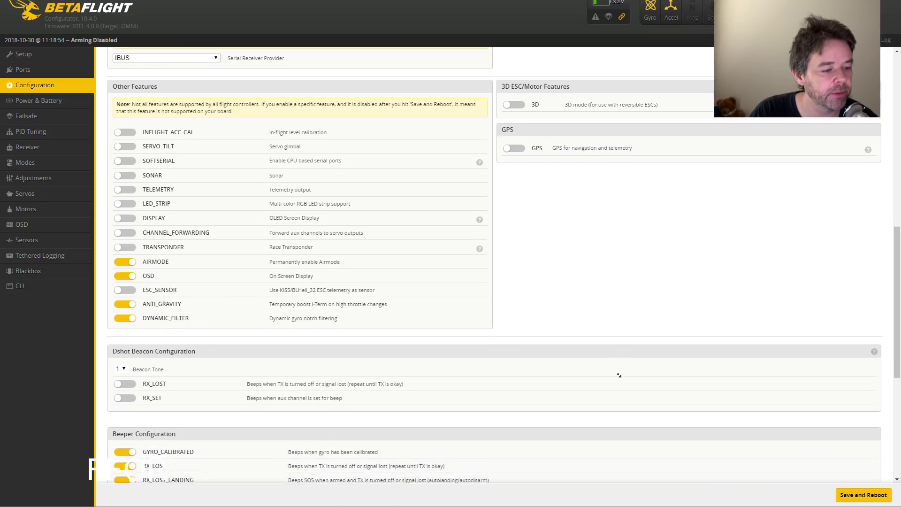
{"action": "scroll", "coordinate": [618, 375], "scroll_direction": "down", "scroll_amount": 6}
{"action": "left_click", "coordinate": [121, 396]}
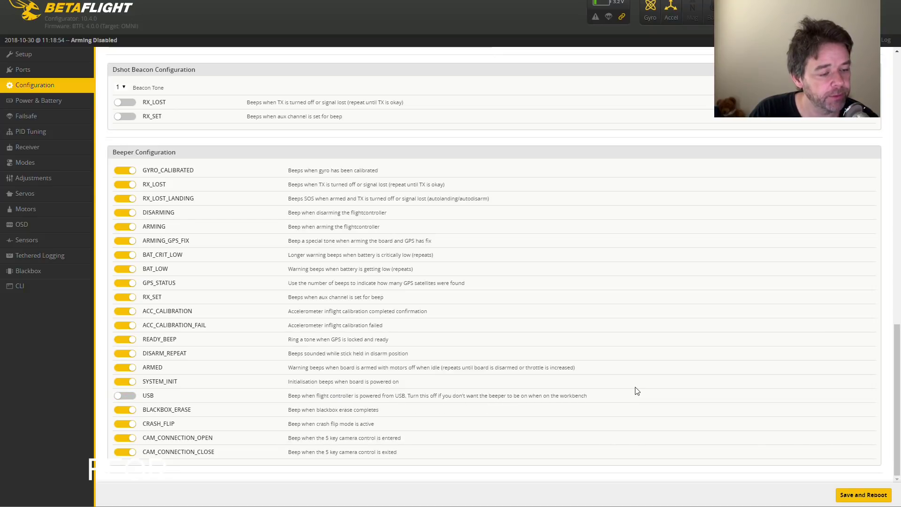
{"action": "scroll", "coordinate": [694, 250], "scroll_direction": "up", "scroll_amount": 20}
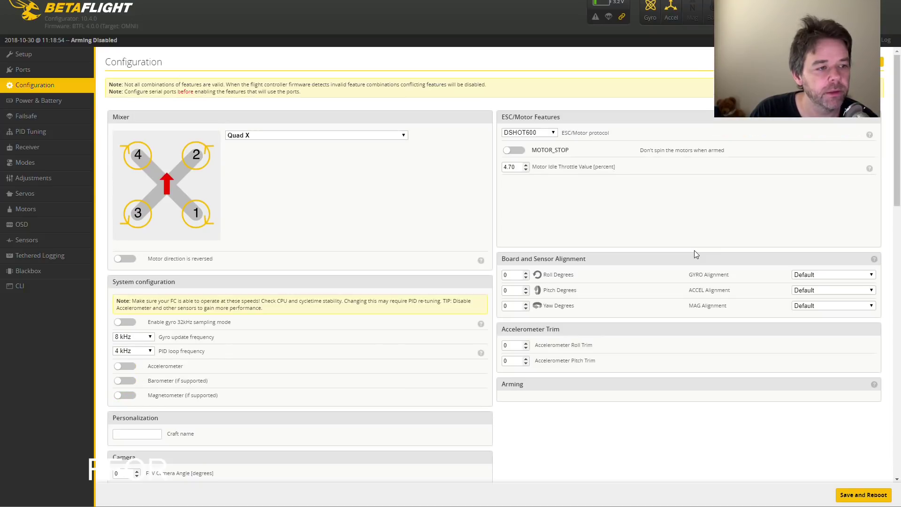
{"action": "left_click", "coordinate": [859, 499]}
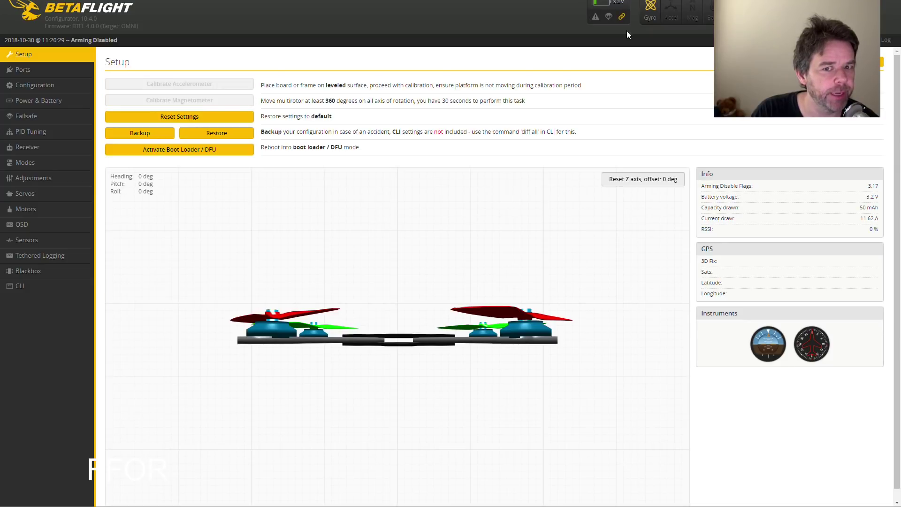
Set the current meter source to None in the power and battery settings and save
{"action": "left_click", "coordinate": [27, 102]}
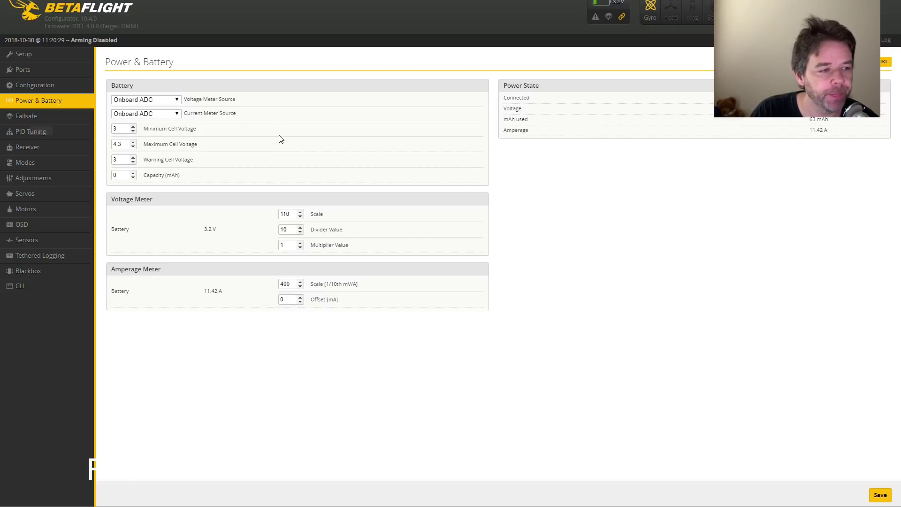
{"action": "left_click", "coordinate": [153, 114]}
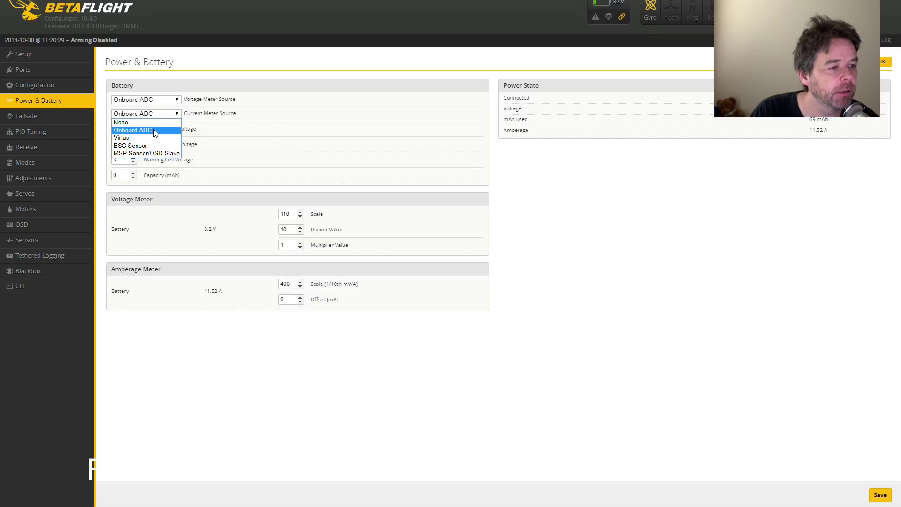
{"action": "left_click", "coordinate": [144, 122]}
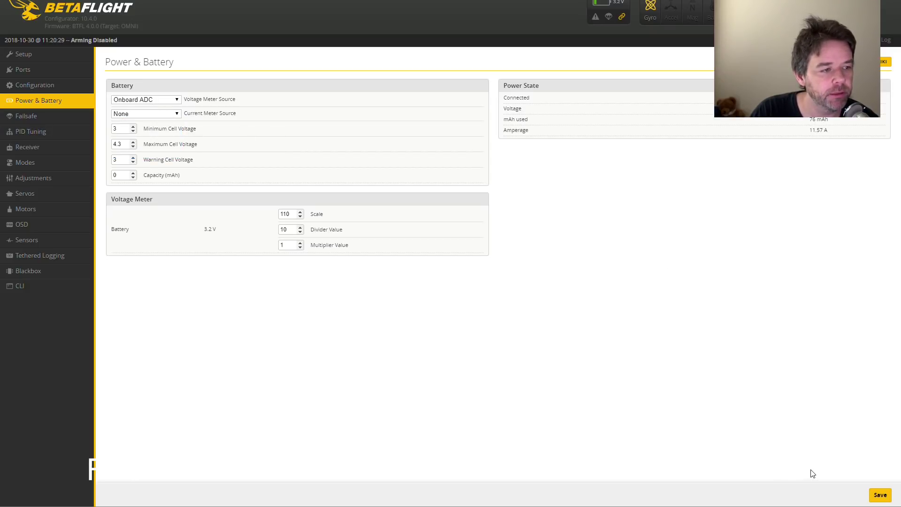
{"action": "left_click", "coordinate": [881, 494]}
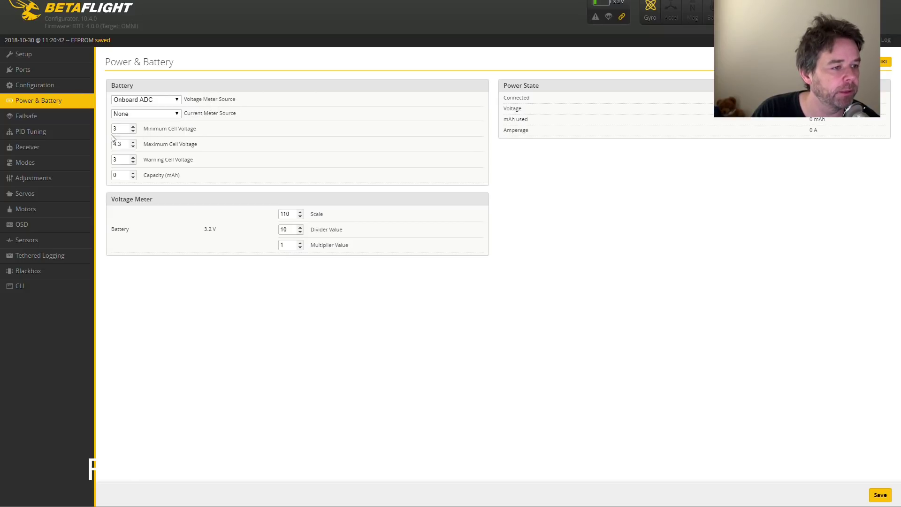
Set the failsafe stage 2 guard time after signal loss to 8, then save and reboot
{"action": "left_click", "coordinate": [61, 119]}
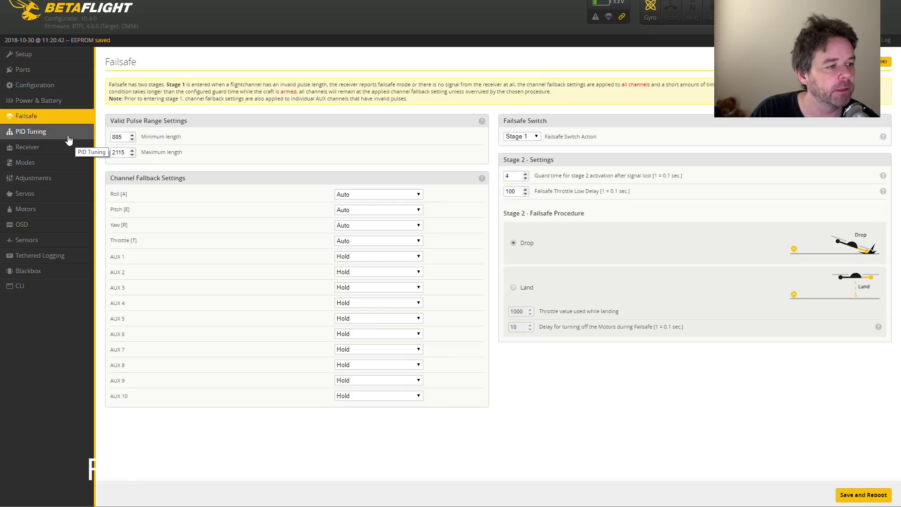
{"action": "double_click", "coordinate": [516, 179]}
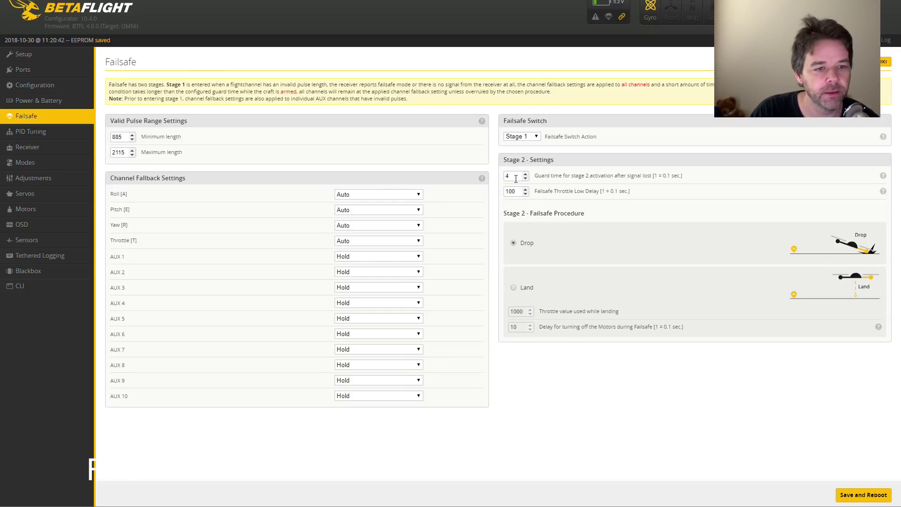
{"action": "type", "text": "8"}
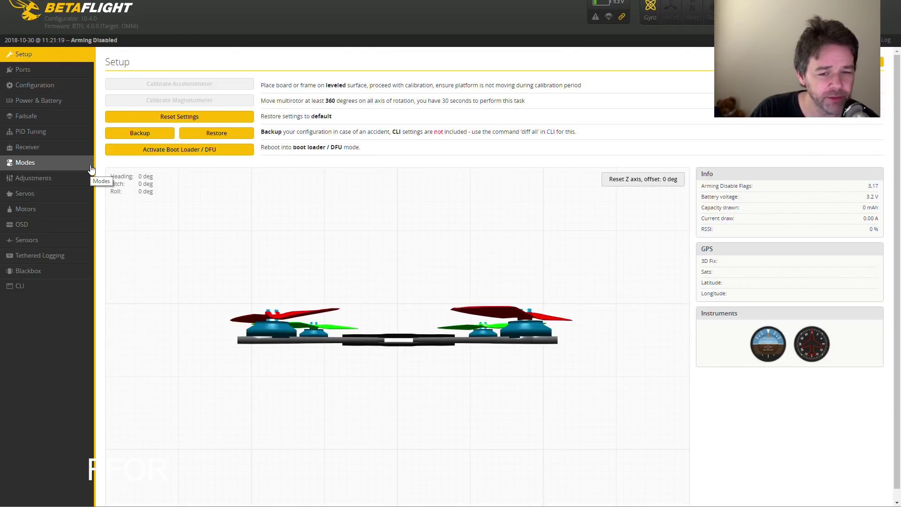
Set the RC Rate to 1.77 for roll and pitch and for yaw in the PID tuning settings
{"action": "left_click", "coordinate": [45, 134]}
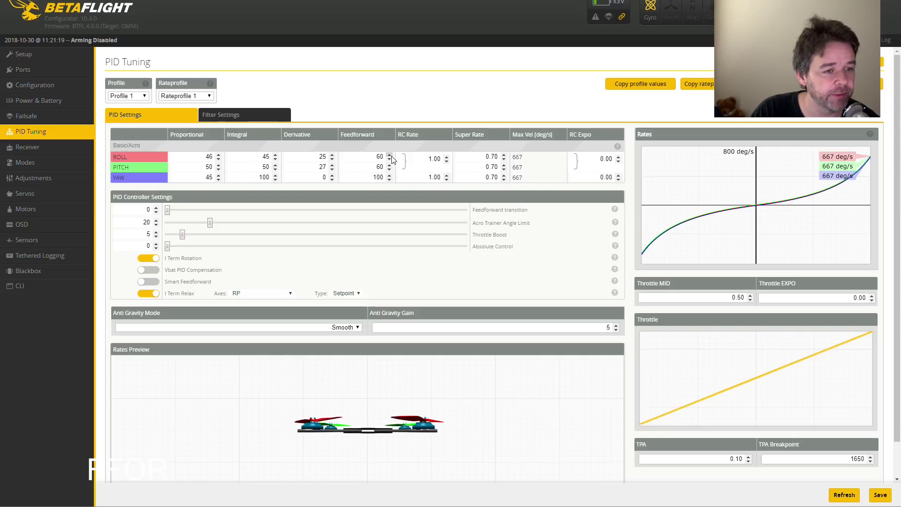
{"action": "double_click", "coordinate": [435, 160]}
{"action": "type", "text": "77"}
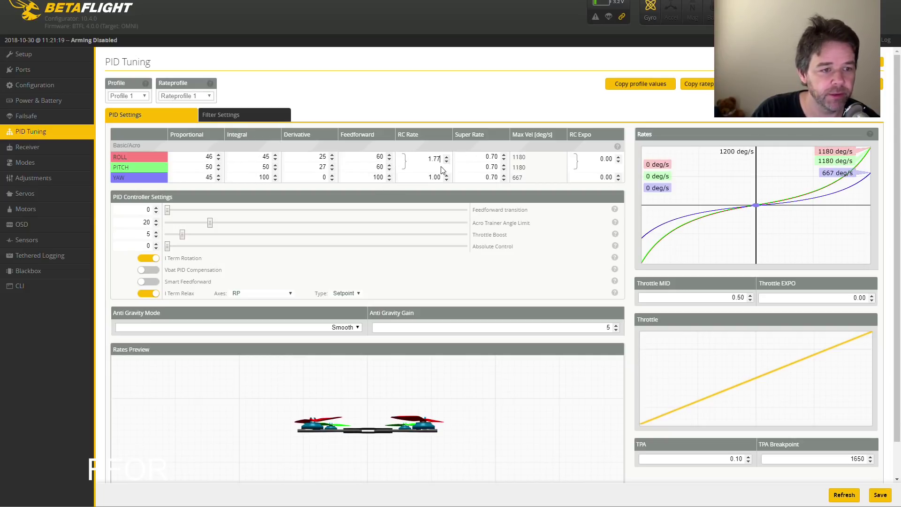
{"action": "double_click", "coordinate": [436, 177]}
{"action": "type", "text": "77"}
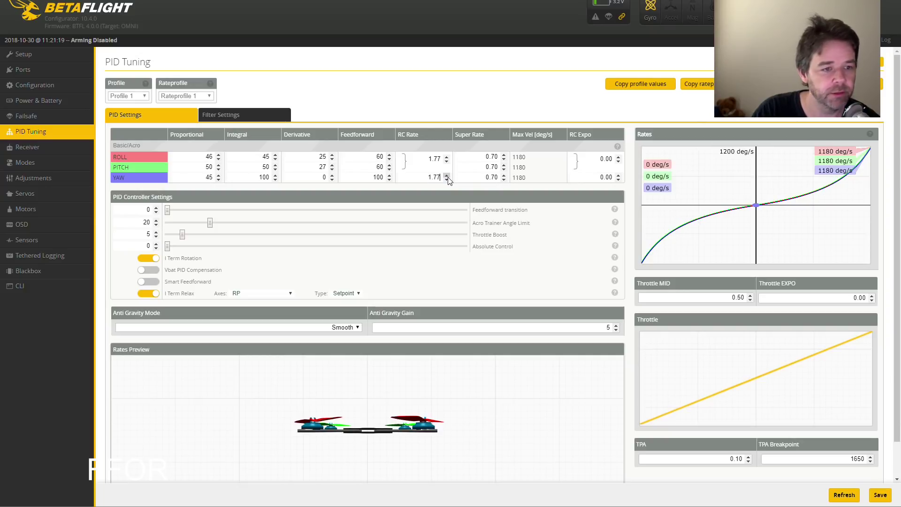
Set the Super Rate to 0.75 for roll, pitch and yaw
{"action": "double_click", "coordinate": [493, 157]}
{"action": "type", "text": "7"}
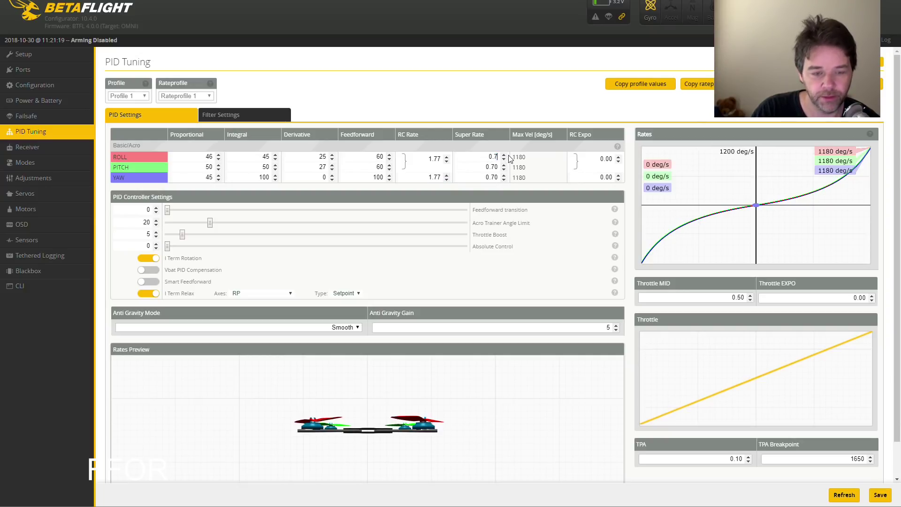
{"action": "type", "text": "5"}
{"action": "double_click", "coordinate": [492, 167]}
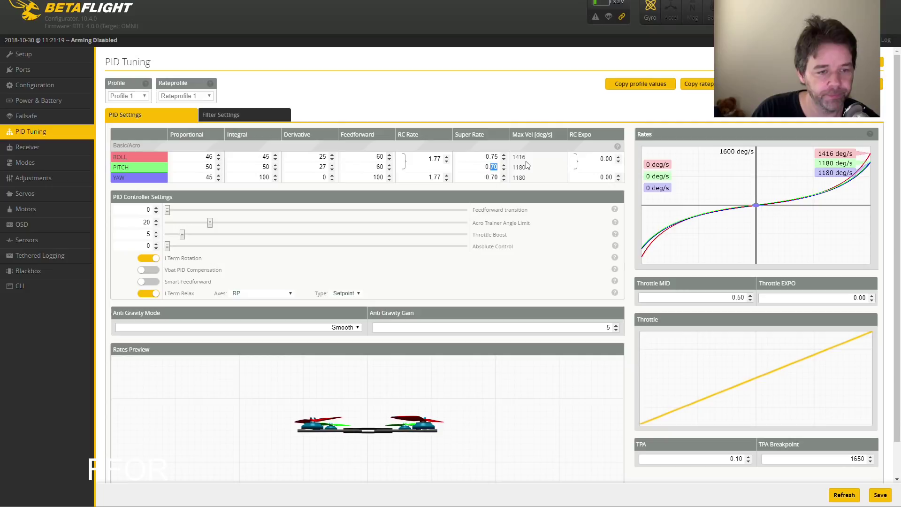
{"action": "type", "text": "75"}
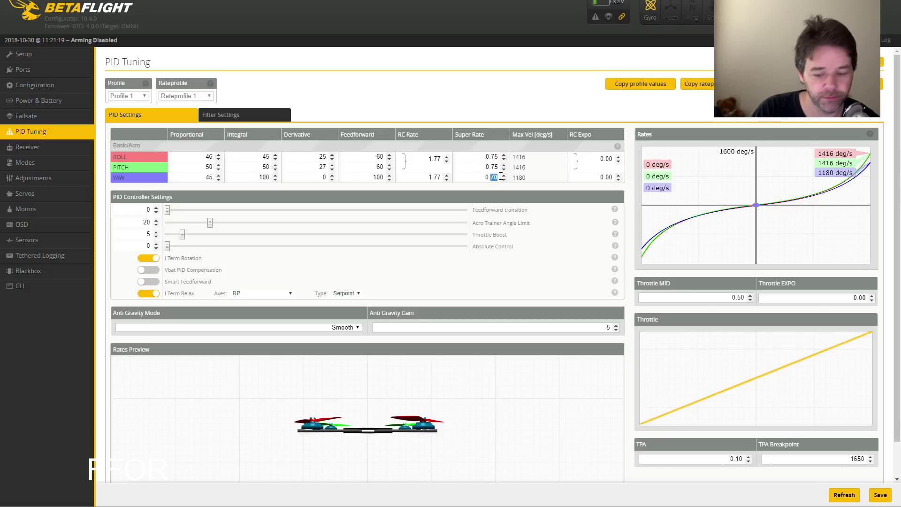
{"action": "type", "text": "5"}
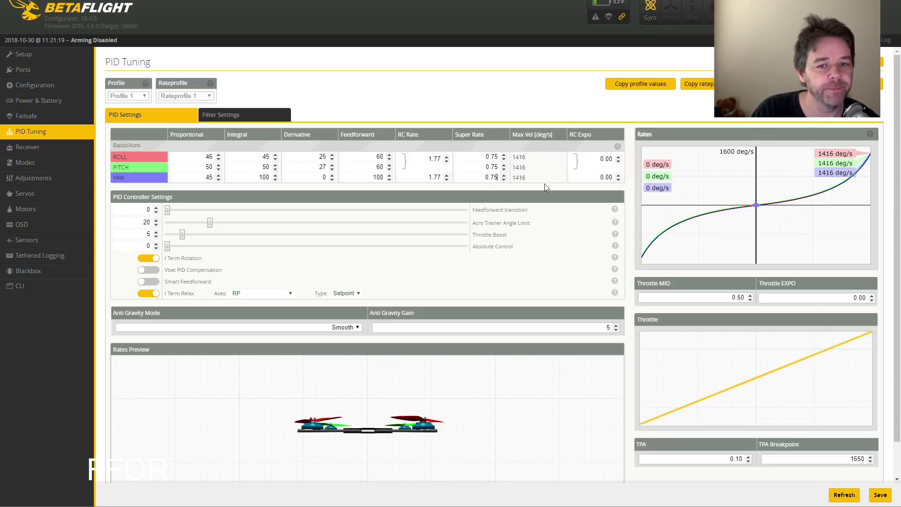
Set the feedforward transition to 0.1 and enable Smart Feedforward in the PID controller settings
{"action": "left_click", "coordinate": [202, 210]}
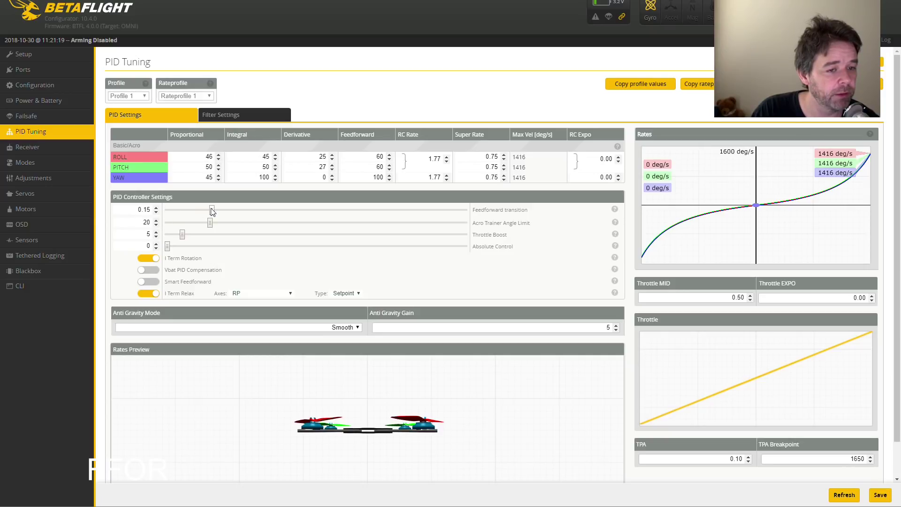
{"action": "left_click_drag", "start_coordinate": [211, 211], "coordinate": [198, 213]}
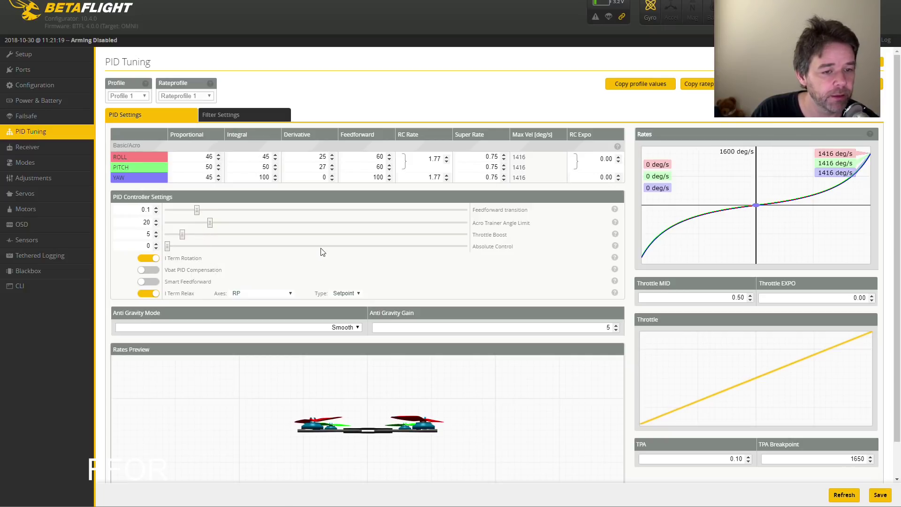
{"action": "left_click", "coordinate": [157, 282]}
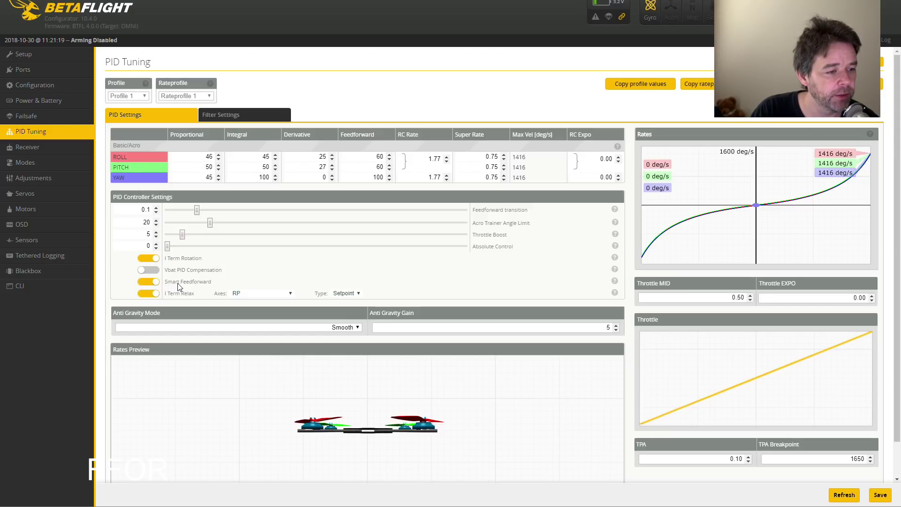
{"action": "left_click", "coordinate": [264, 293]}
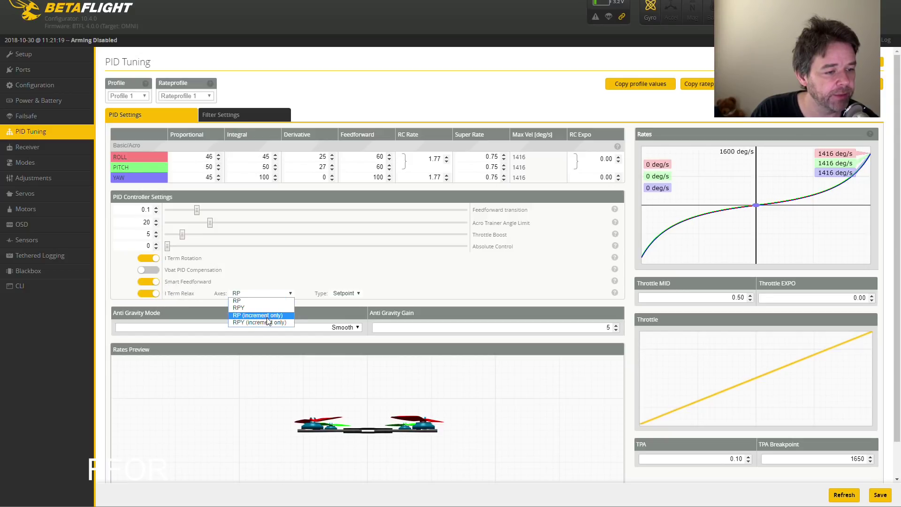
{"action": "left_click", "coordinate": [266, 308]}
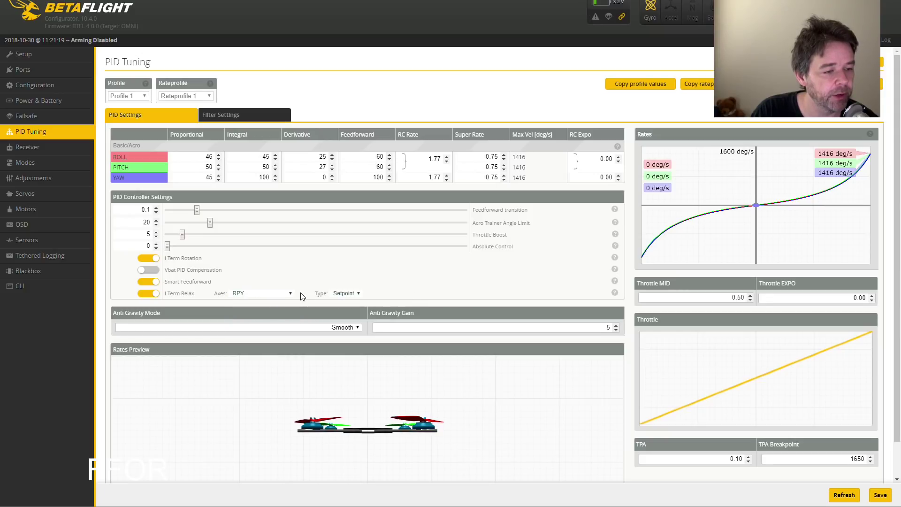
{"action": "left_click", "coordinate": [289, 294]}
{"action": "left_click", "coordinate": [237, 301]}
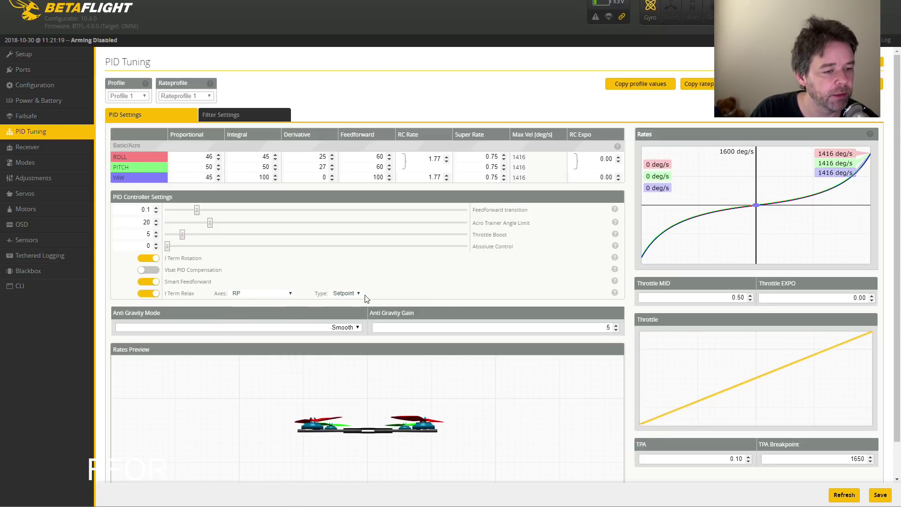
Enable Vbat PID Compensation, change the I Term Relax type to Gyro, and save the PID settings
{"action": "left_click", "coordinate": [150, 270]}
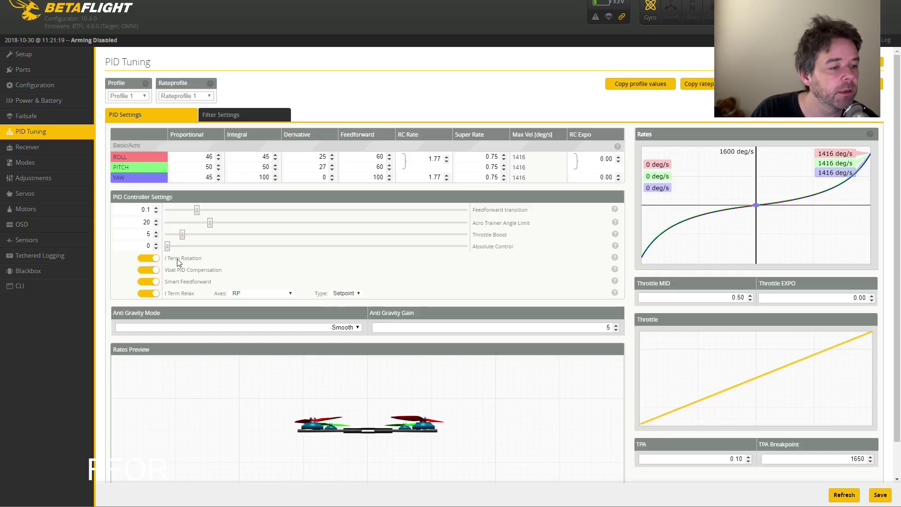
{"action": "mouse_move", "coordinate": [618, 259]}
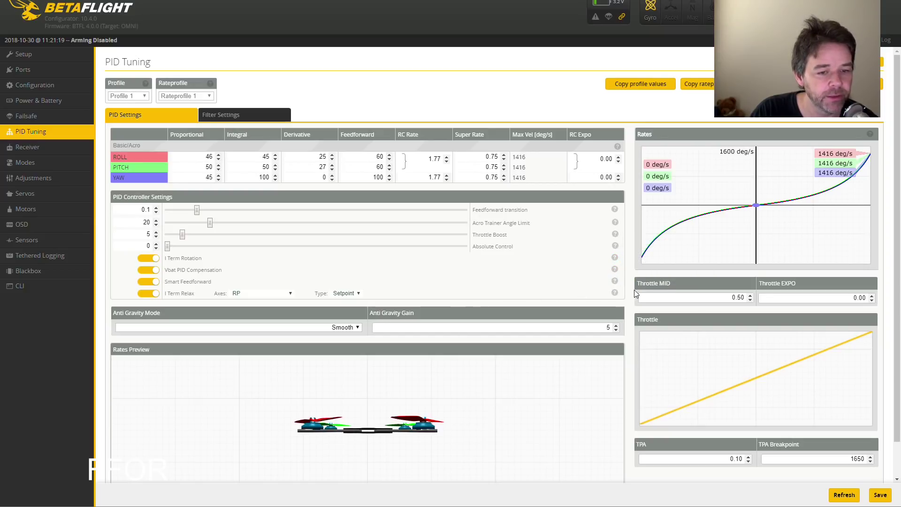
{"action": "mouse_move", "coordinate": [616, 294]}
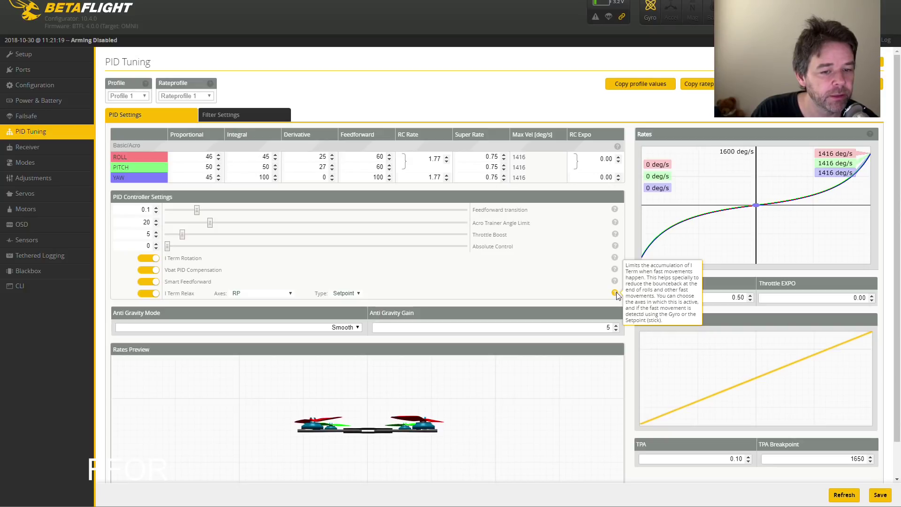
{"action": "left_click", "coordinate": [347, 293]}
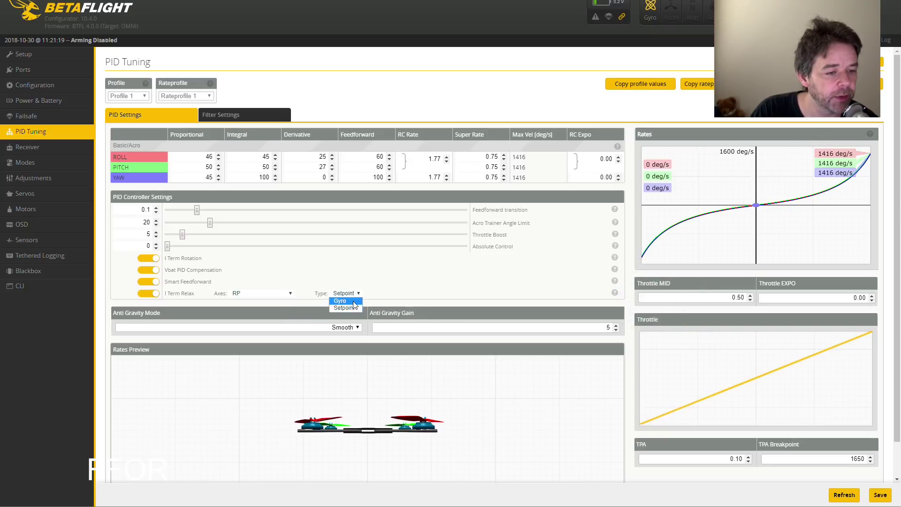
{"action": "left_click", "coordinate": [342, 301]}
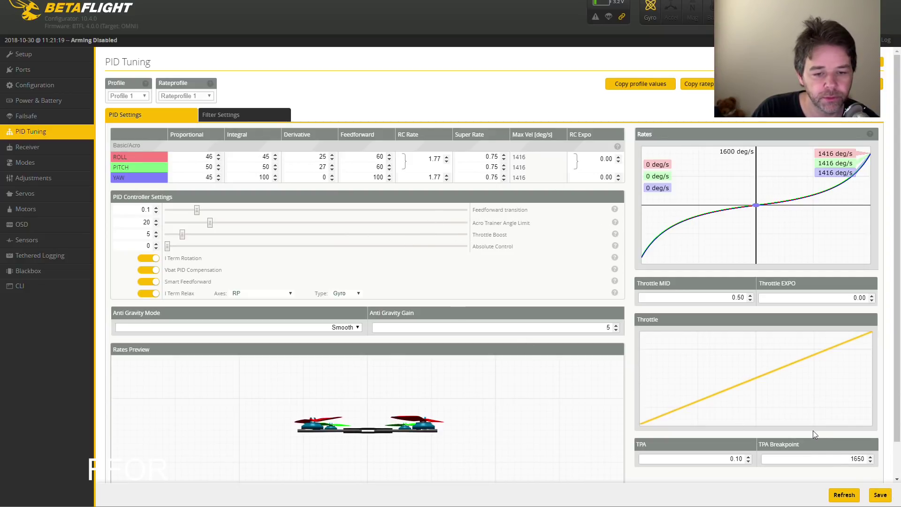
{"action": "left_click", "coordinate": [879, 496]}
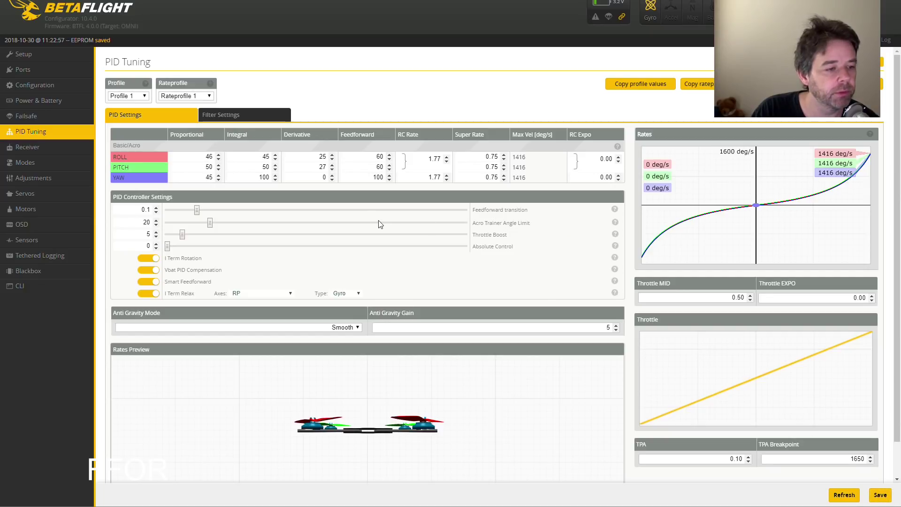
Review the filter settings and the D Term Lowpass 1 filter type options, then save the PID tuning settings again
{"action": "left_click", "coordinate": [232, 116]}
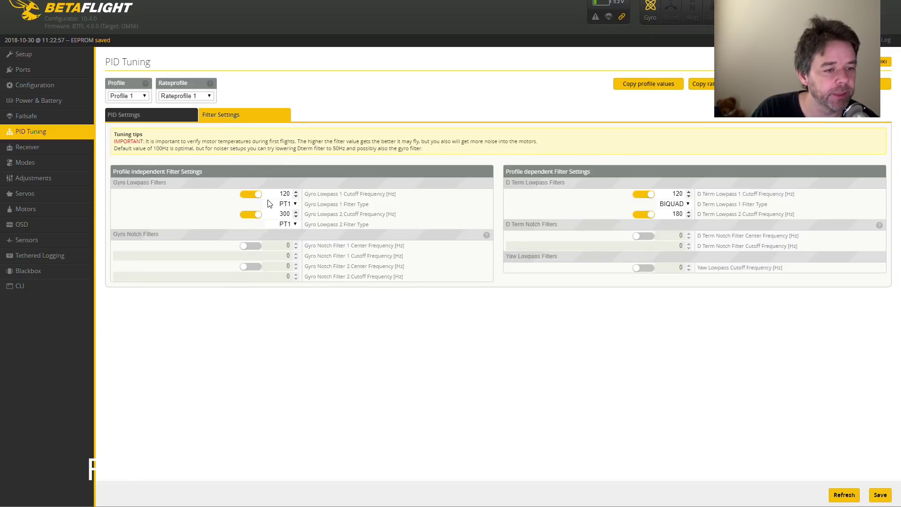
{"action": "left_click", "coordinate": [685, 207]}
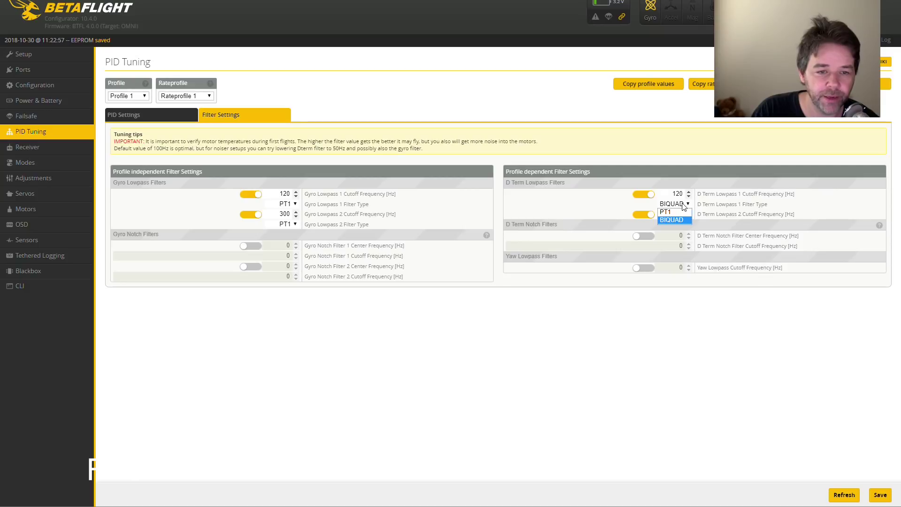
{"action": "left_click", "coordinate": [684, 207]}
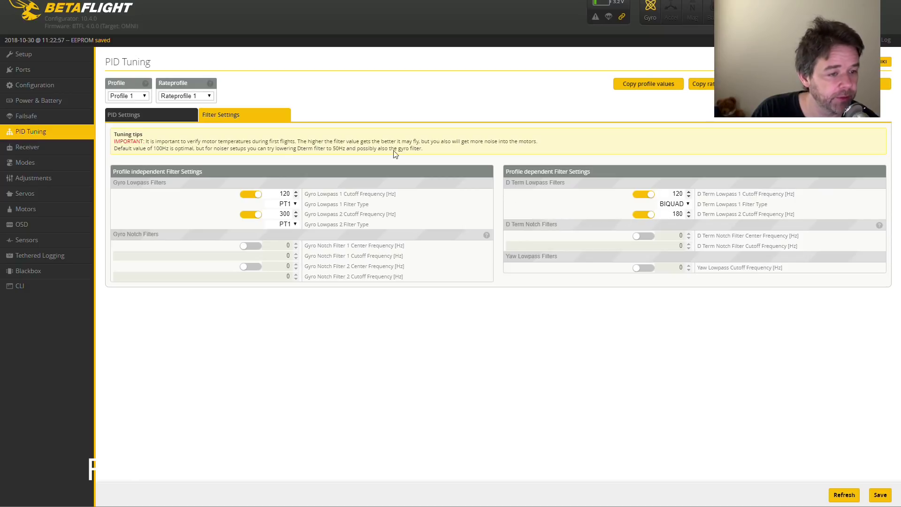
{"action": "left_click", "coordinate": [165, 117]}
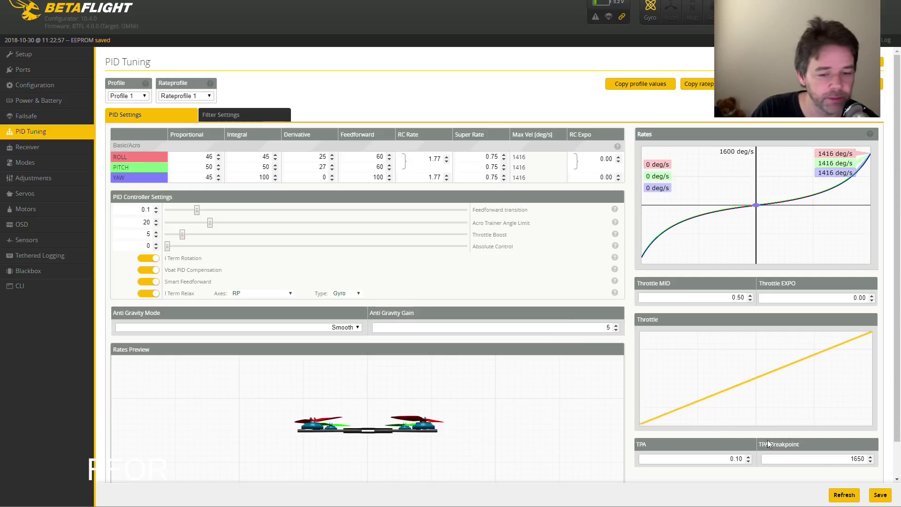
{"action": "left_click", "coordinate": [881, 495]}
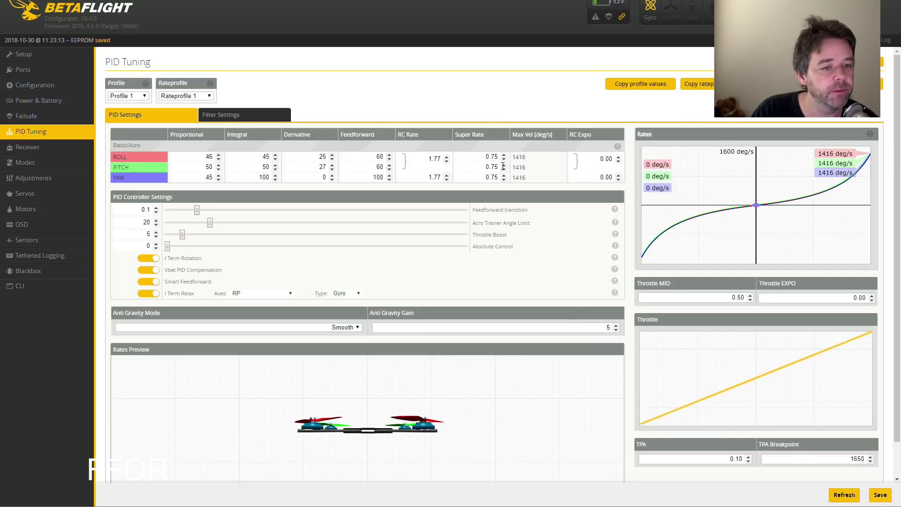
Set the receiver's 'Stick Low' Threshold to 1010 and the RC smoothing type to Filter, save, and reopen the receiver settings to check them
{"action": "left_click", "coordinate": [28, 147]}
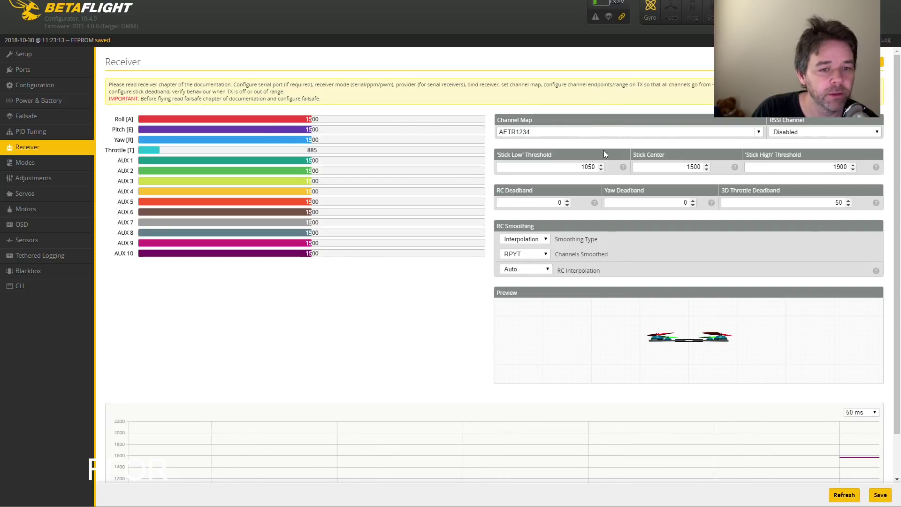
{"action": "left_click_drag", "start_coordinate": [580, 169], "coordinate": [604, 167]}
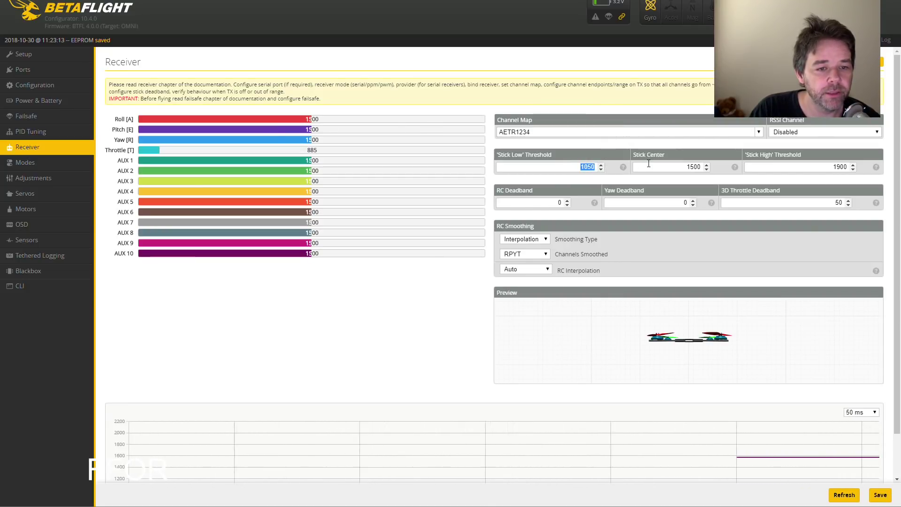
{"action": "type", "text": "1010"}
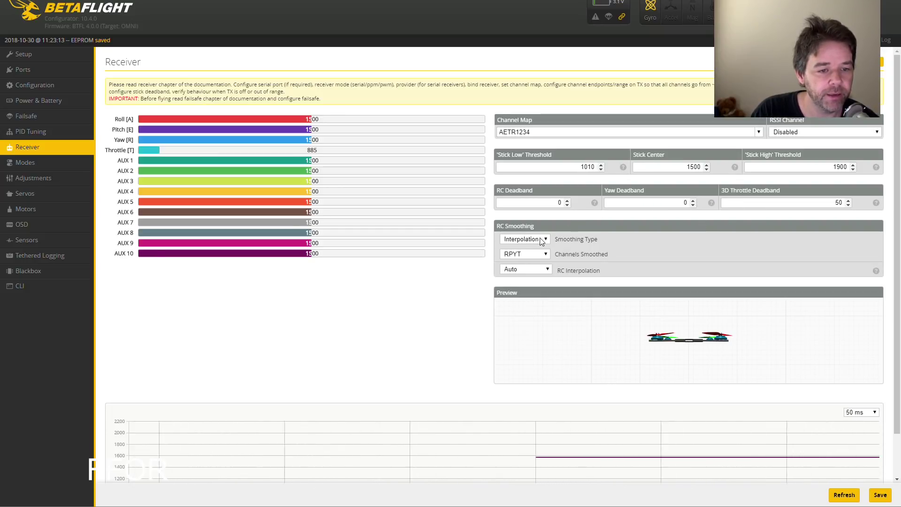
{"action": "left_click", "coordinate": [525, 239]}
{"action": "left_click", "coordinate": [533, 256]}
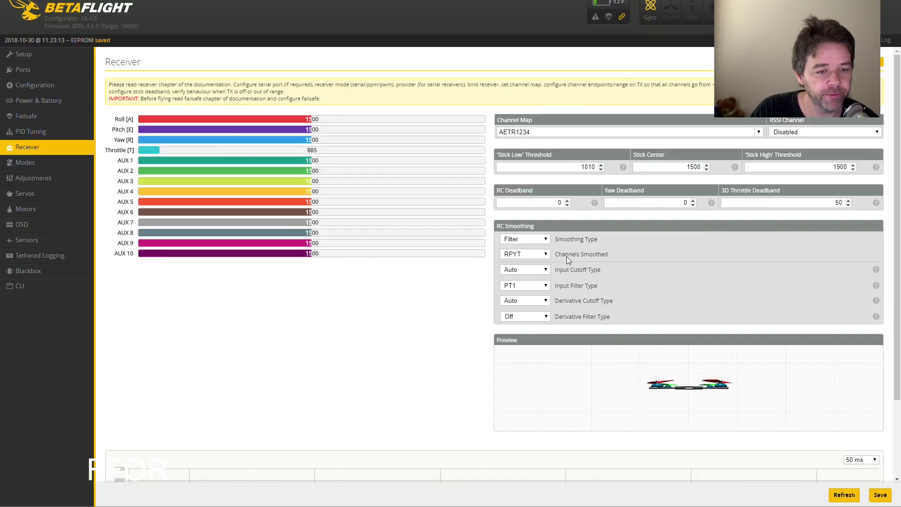
{"action": "left_click", "coordinate": [879, 495]}
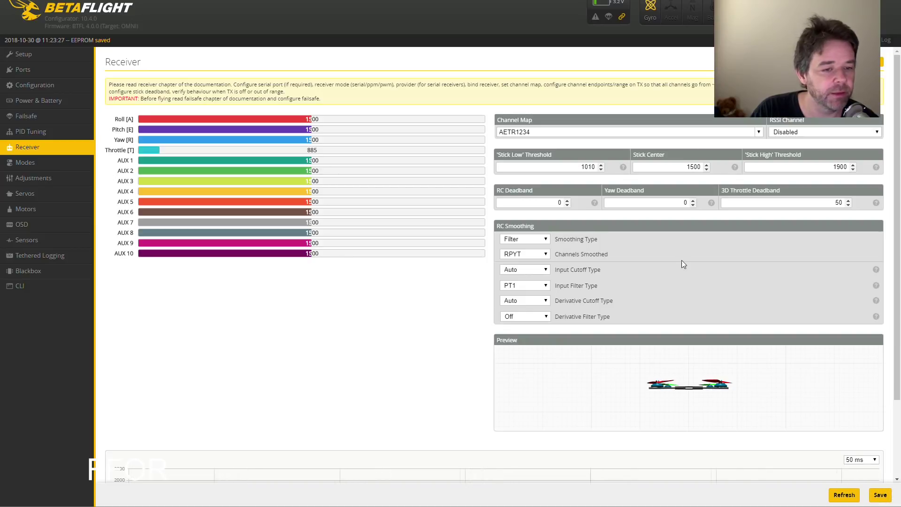
{"action": "left_click", "coordinate": [28, 134]}
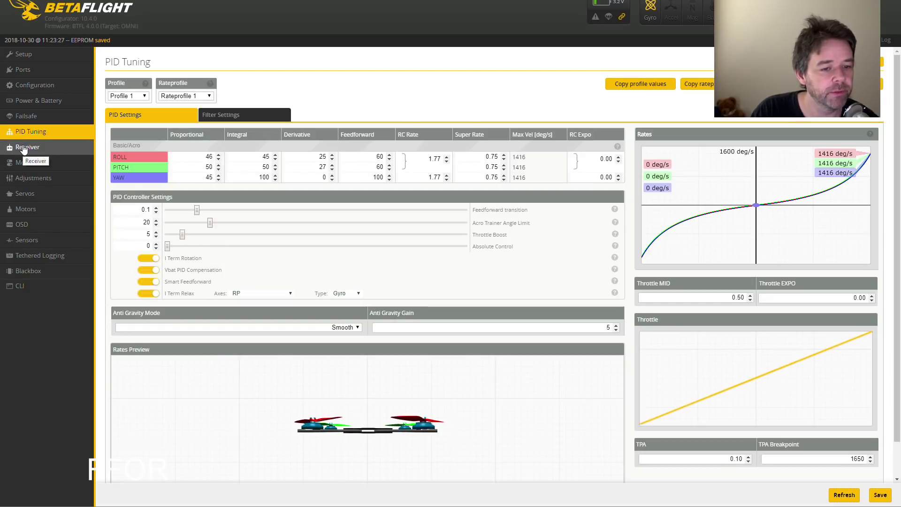
{"action": "left_click", "coordinate": [23, 147]}
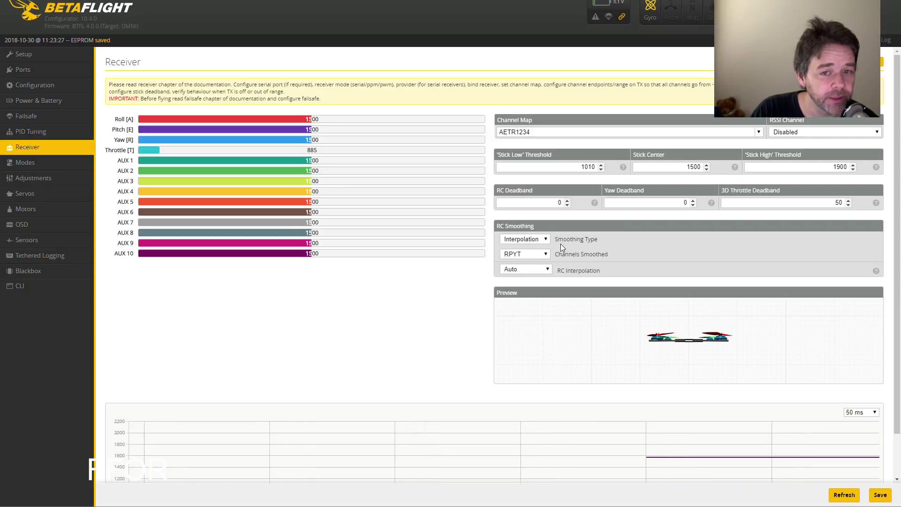
Add a range for the ARM mode on AUX 1 and set it to 1700–2100
{"action": "left_click", "coordinate": [40, 160]}
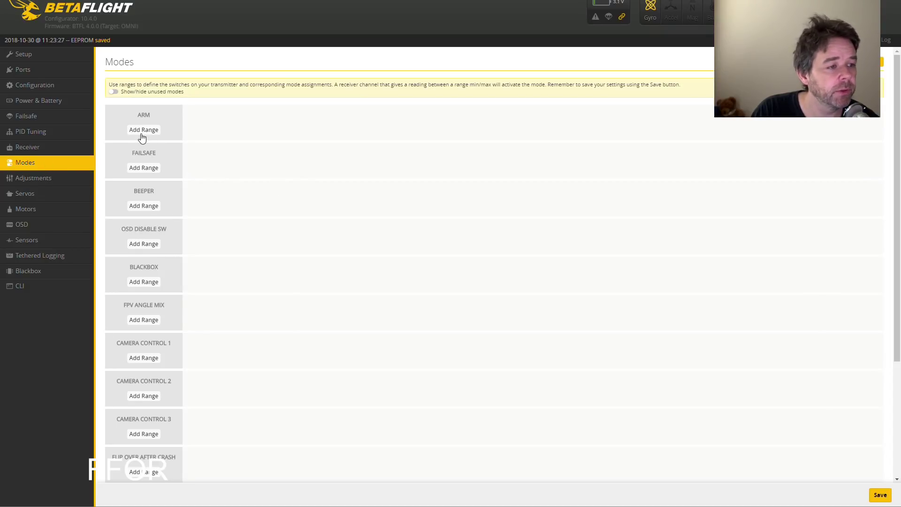
{"action": "left_click", "coordinate": [143, 131]}
{"action": "left_click", "coordinate": [203, 116]}
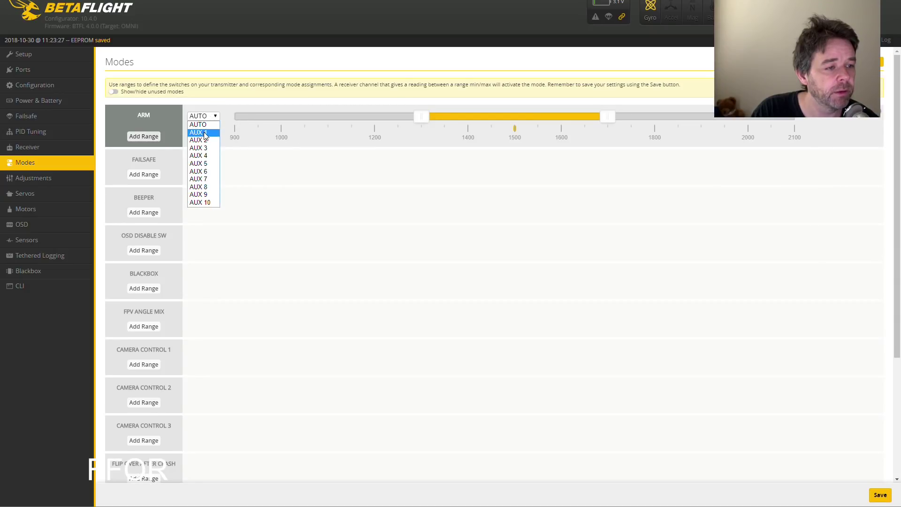
{"action": "left_click", "coordinate": [201, 129]}
{"action": "left_click_drag", "start_coordinate": [521, 117], "coordinate": [810, 108]}
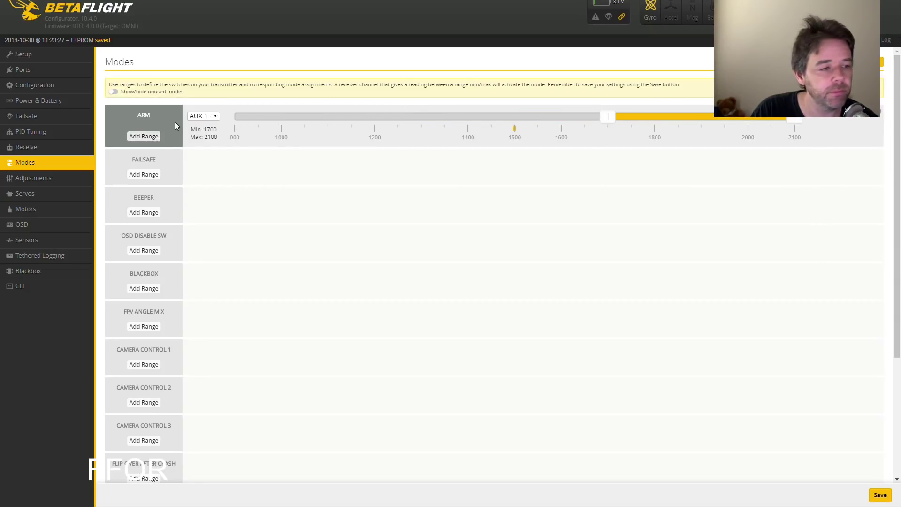
Add a range for the BEEPER mode on AUX 5 and set it to 1700–2100
{"action": "left_click", "coordinate": [143, 214]}
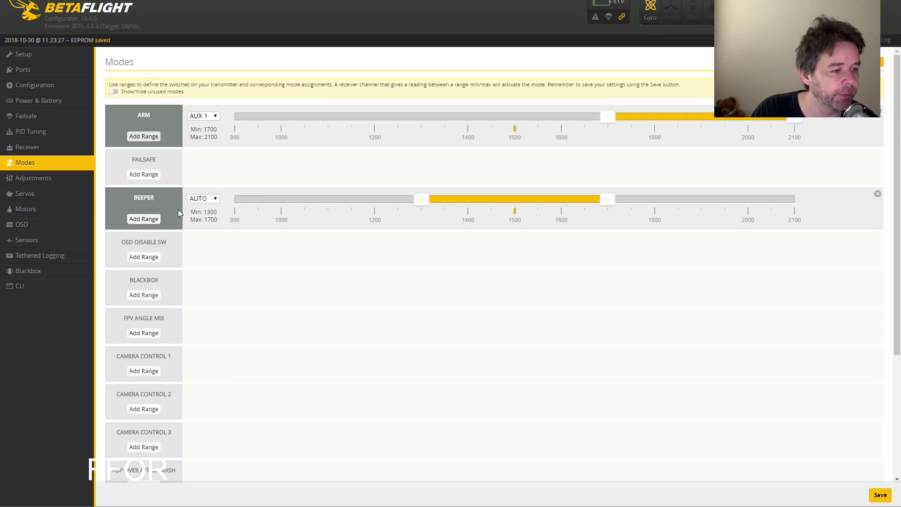
{"action": "left_click", "coordinate": [211, 198]}
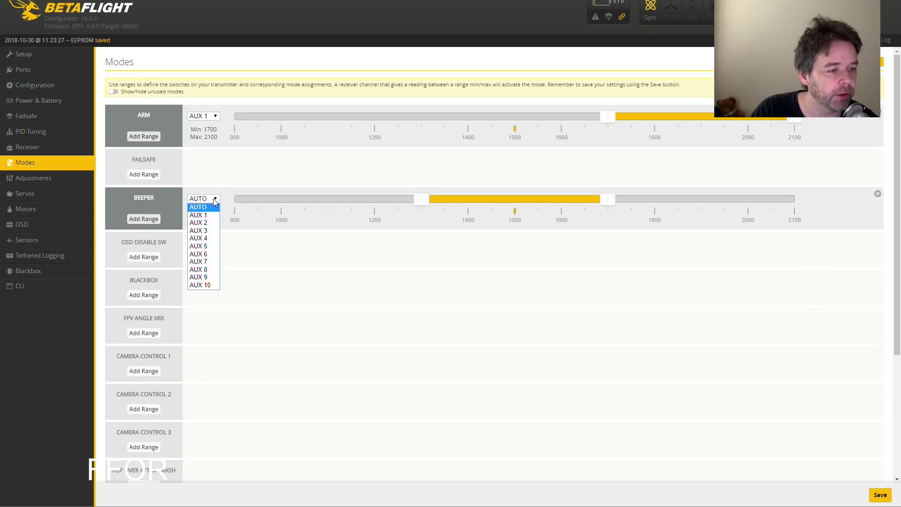
{"action": "left_click", "coordinate": [205, 245]}
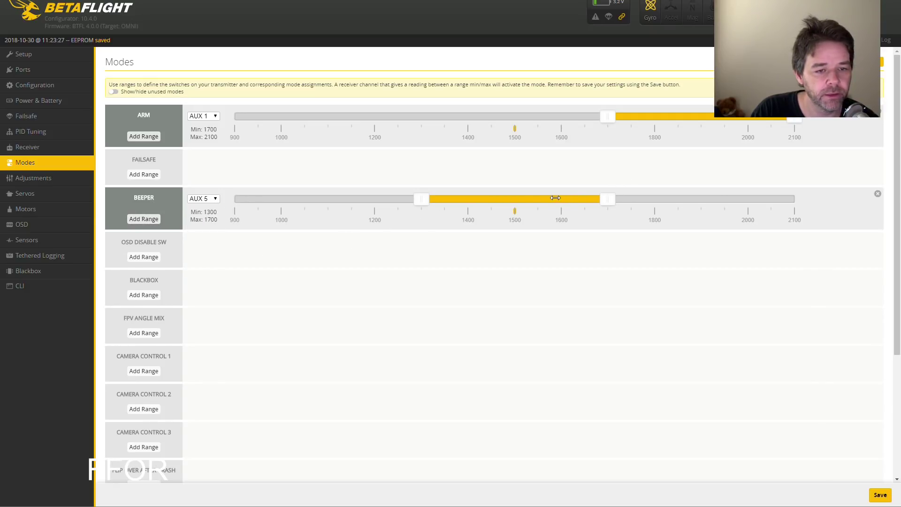
{"action": "left_click_drag", "start_coordinate": [555, 198], "coordinate": [840, 182]}
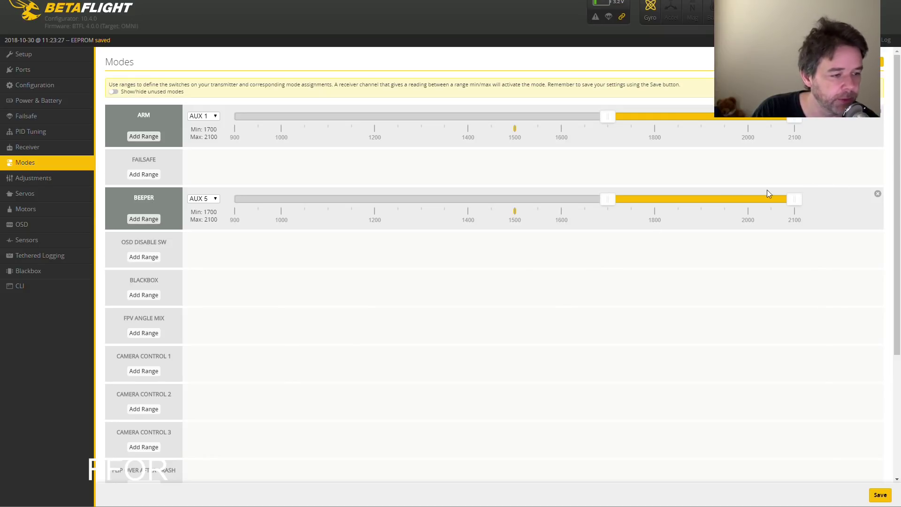
Look over the remaining modes, including Flip Over After Crash, and save the mode assignments
{"action": "scroll", "coordinate": [891, 197], "scroll_direction": "down", "scroll_amount": 4}
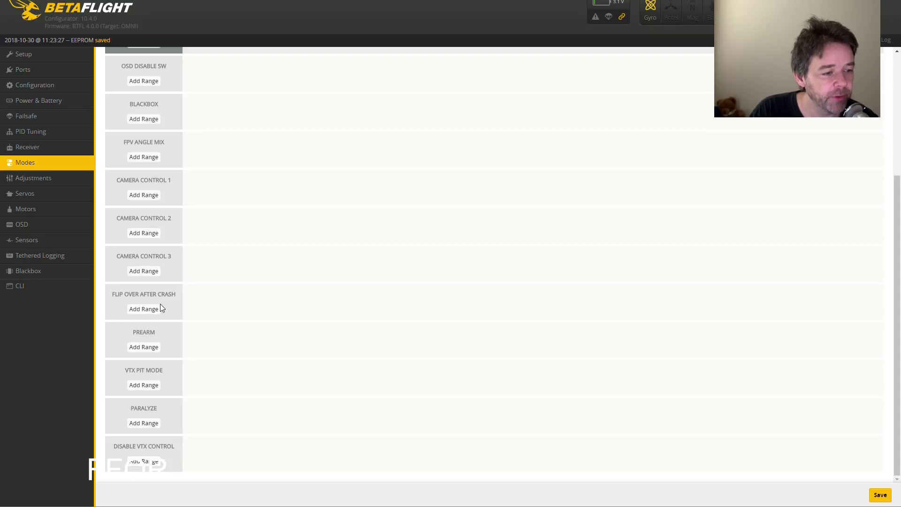
{"action": "left_click_drag", "start_coordinate": [111, 293], "coordinate": [156, 295]}
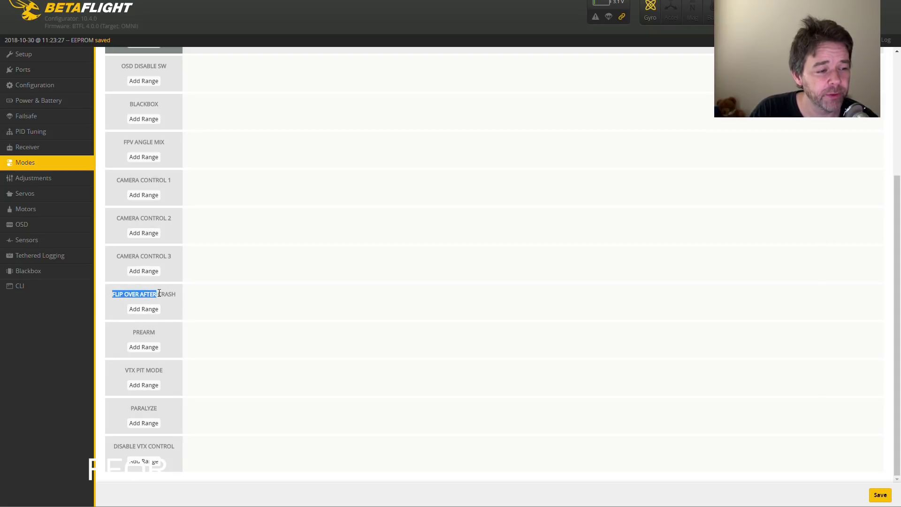
{"action": "left_click", "coordinate": [141, 282]}
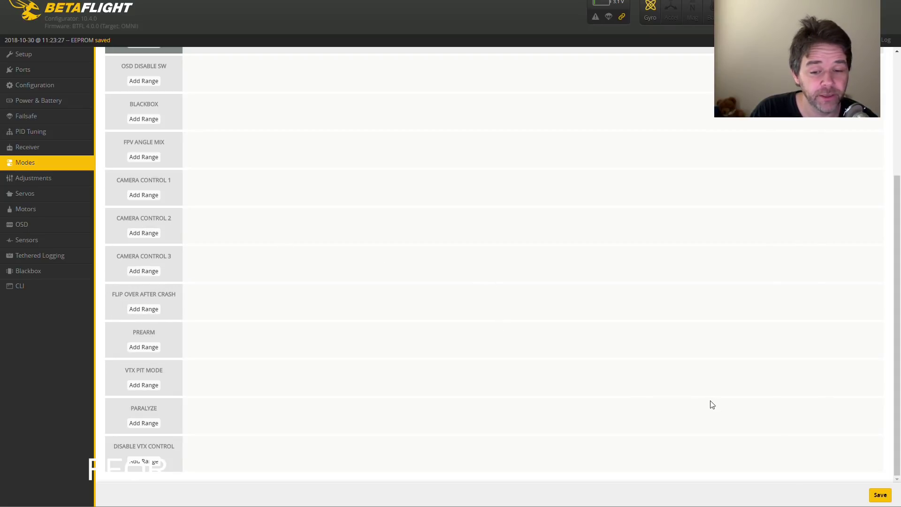
{"action": "left_click", "coordinate": [882, 497]}
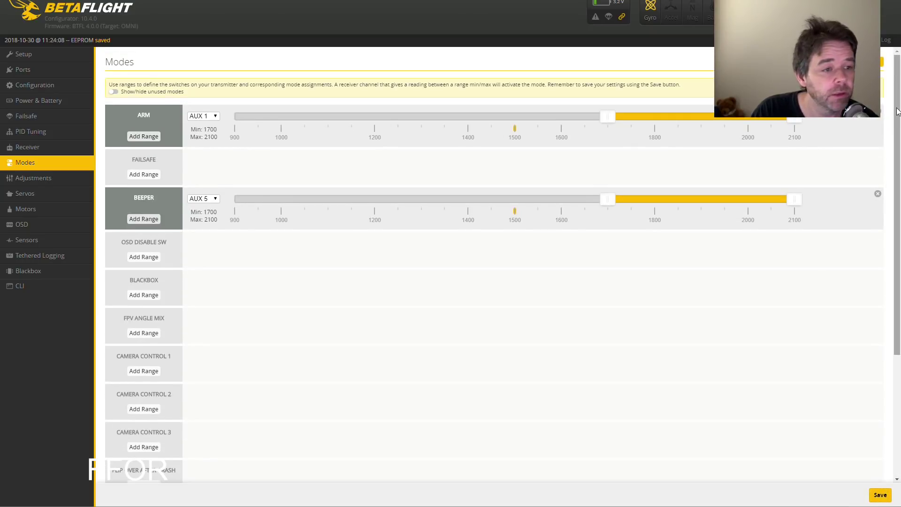
Enable the Timer 1, Timer 2, Throttle Position, Avg Cell Voltage and Anti Gravity elements in the OSD settings
{"action": "left_click", "coordinate": [33, 178]}
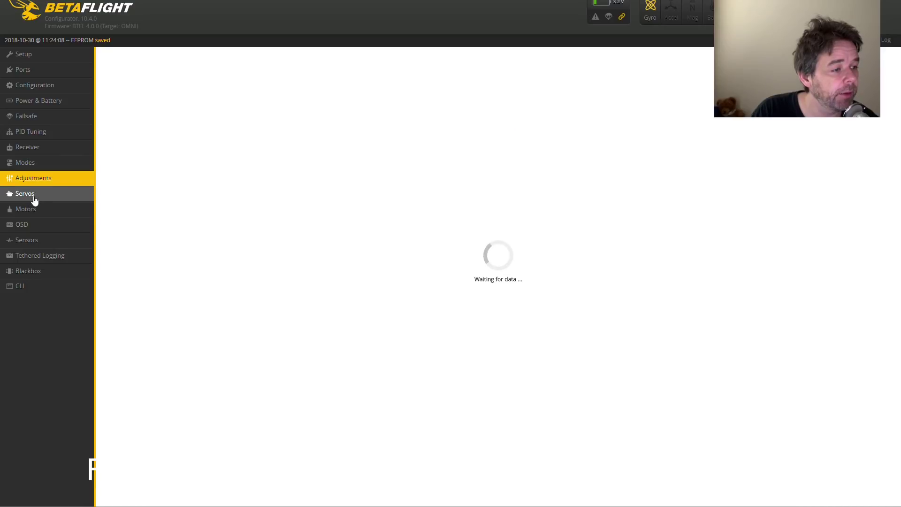
{"action": "left_click", "coordinate": [33, 196]}
{"action": "left_click", "coordinate": [33, 209]}
{"action": "left_click", "coordinate": [34, 226]}
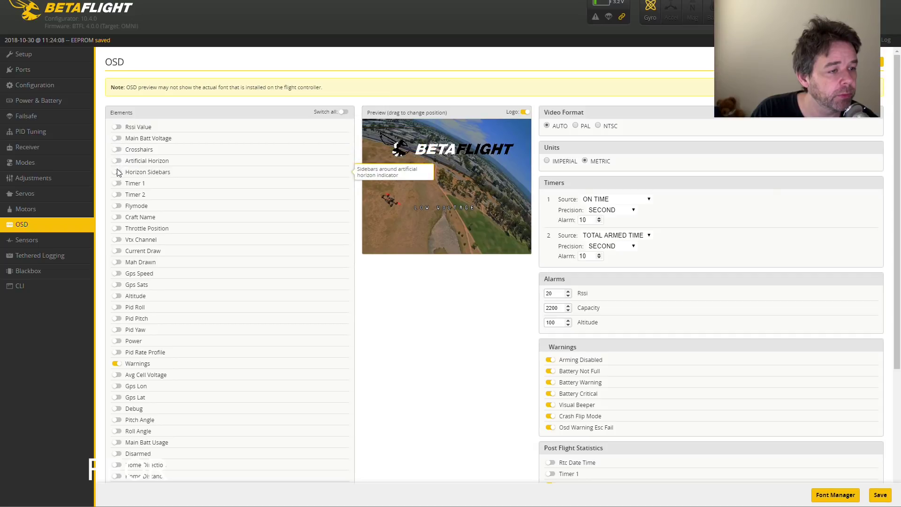
{"action": "left_click", "coordinate": [116, 183]}
{"action": "left_click", "coordinate": [116, 195]}
{"action": "left_click", "coordinate": [117, 229]}
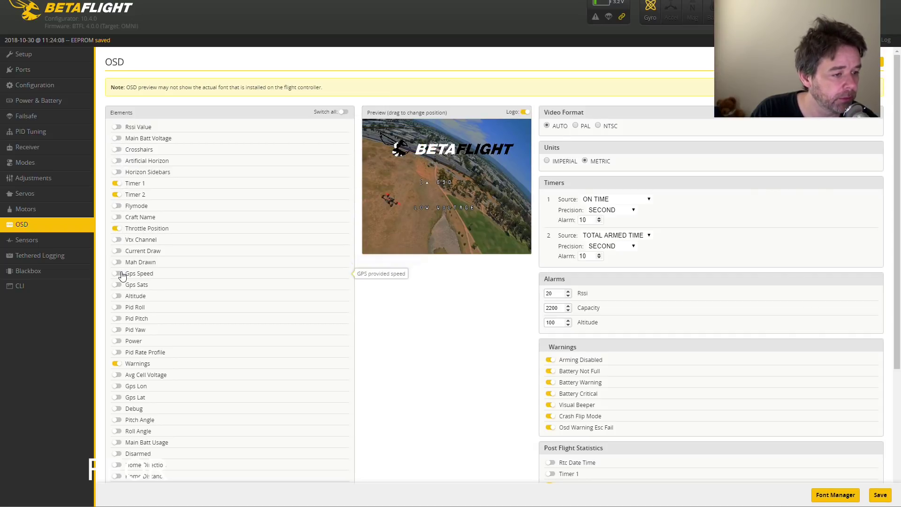
{"action": "left_click", "coordinate": [117, 375]}
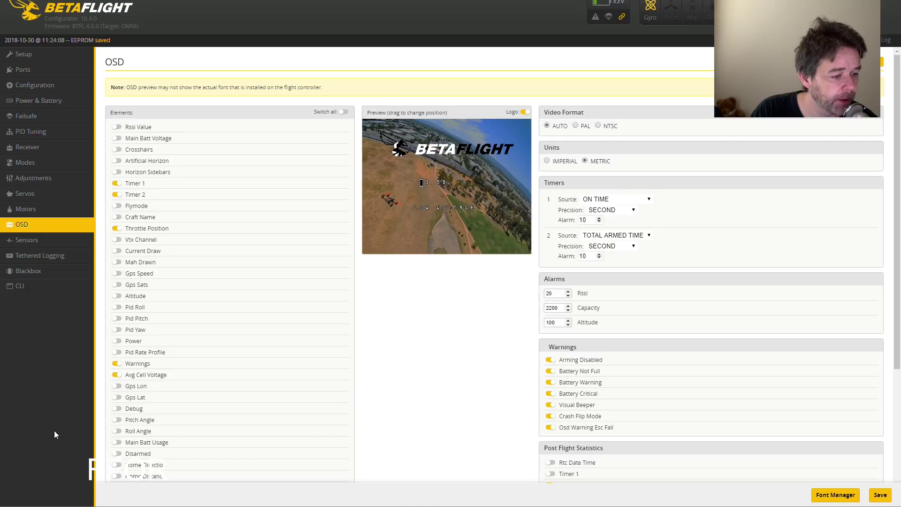
{"action": "scroll", "coordinate": [141, 439], "scroll_direction": "down", "scroll_amount": 3}
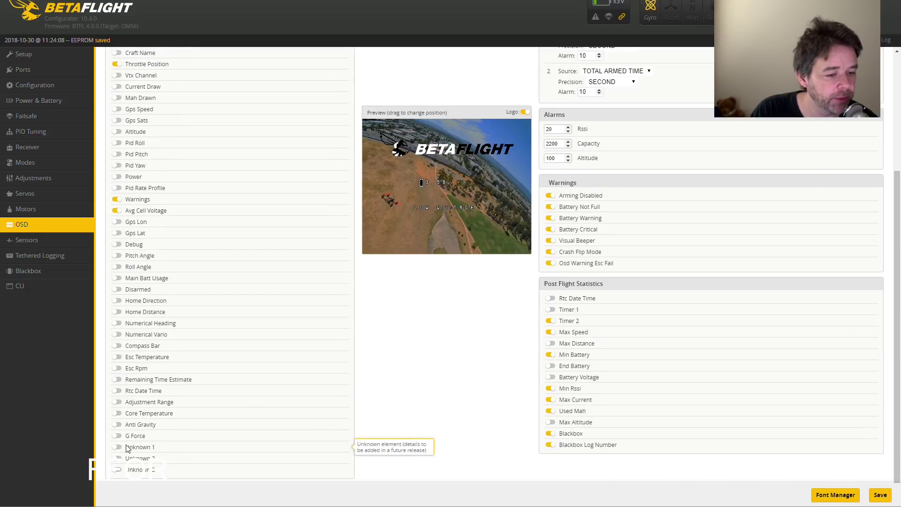
{"action": "left_click", "coordinate": [136, 426]}
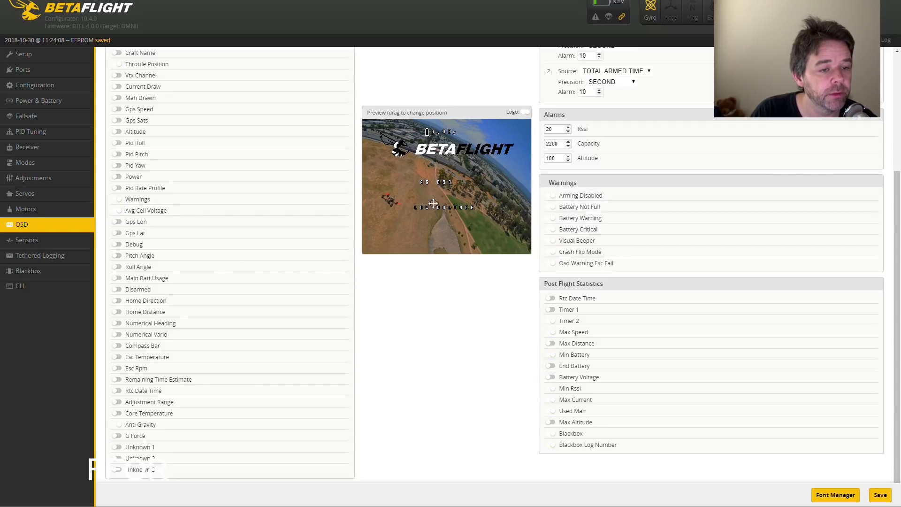
Arrange the OSD preview with throttle position in its upper-left corner, the timers in its upper-right corner and the warning text near its lower edge
{"action": "left_click_drag", "start_coordinate": [425, 183], "coordinate": [374, 132]}
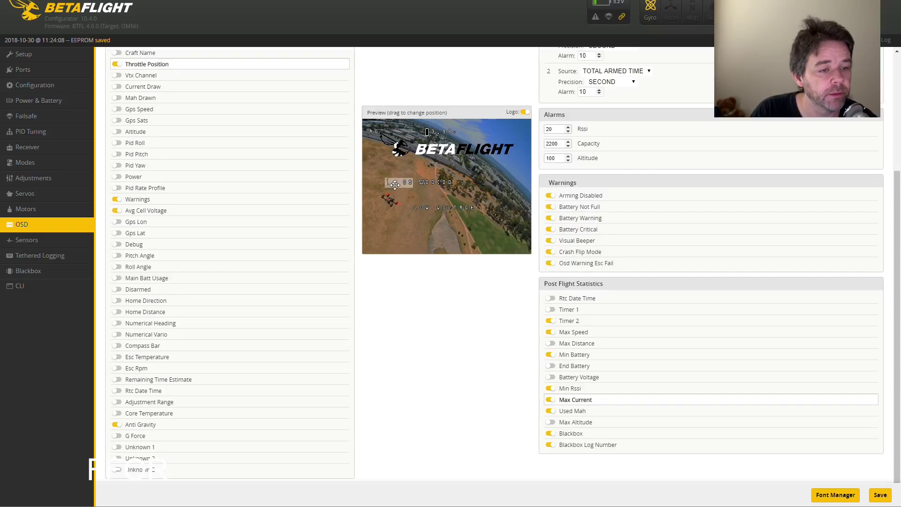
{"action": "left_click_drag", "start_coordinate": [394, 182], "coordinate": [369, 142]}
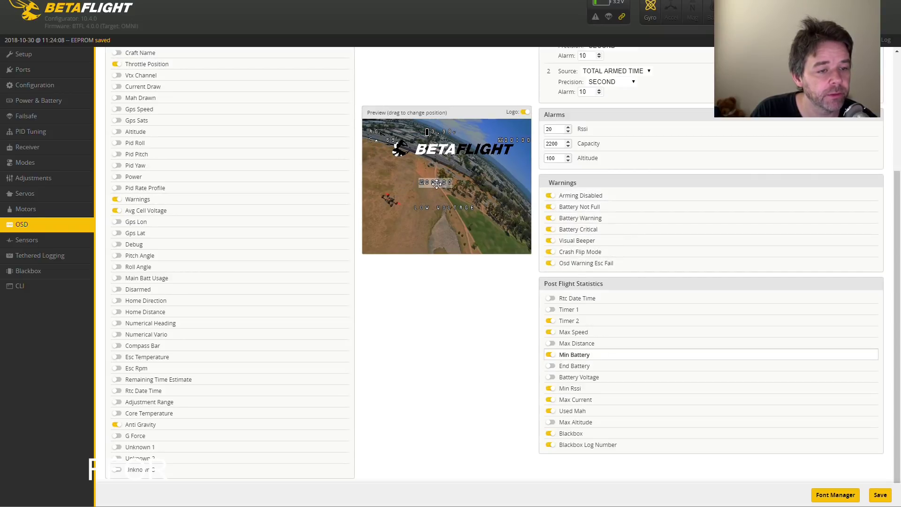
{"action": "left_click_drag", "start_coordinate": [436, 182], "coordinate": [516, 140]}
{"action": "left_click_drag", "start_coordinate": [439, 206], "coordinate": [418, 244]}
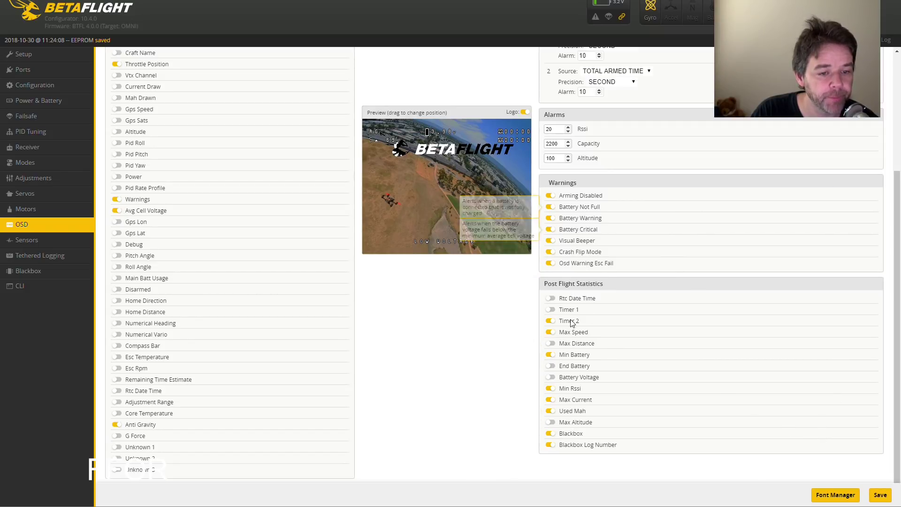
Enable Timer 1, End Battery and Battery Voltage in the post flight statistics and disable Max Speed
{"action": "left_click", "coordinate": [552, 309]}
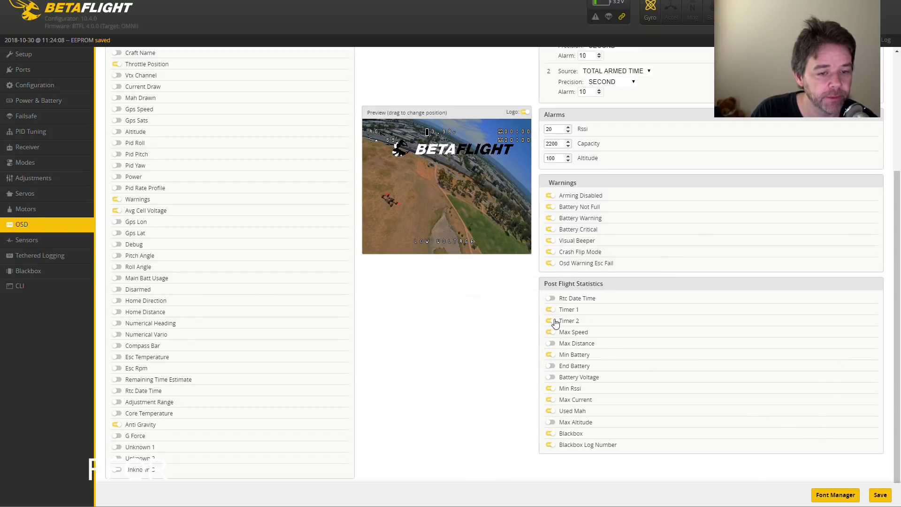
{"action": "left_click", "coordinate": [551, 331]}
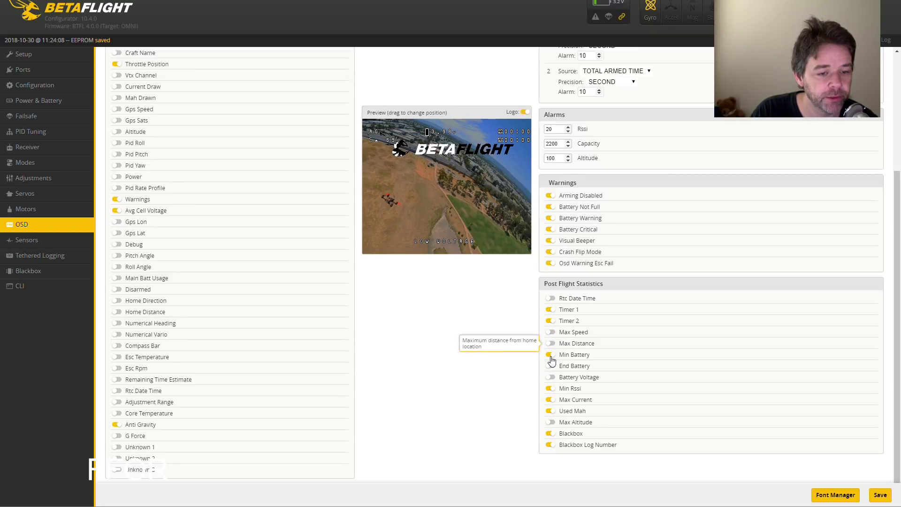
{"action": "left_click", "coordinate": [551, 366]}
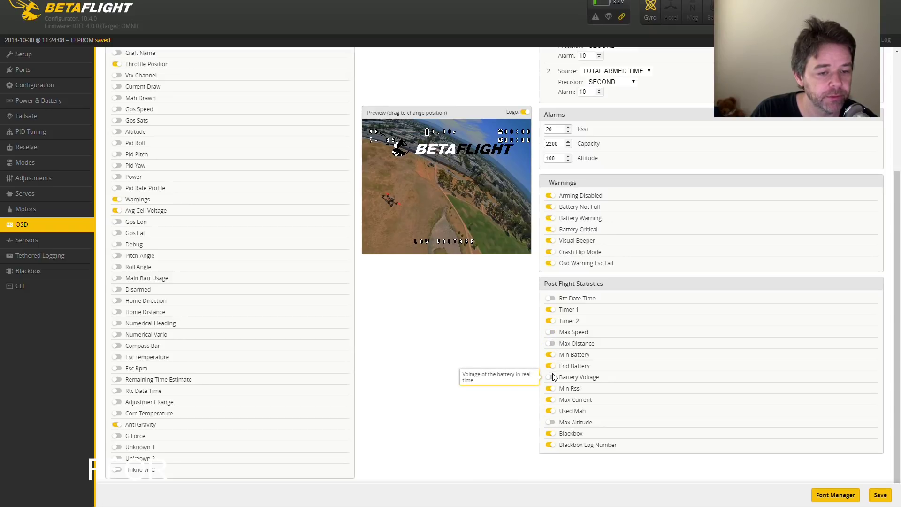
{"action": "left_click", "coordinate": [551, 377]}
Disable Min Rssi, Max Current, Used Mah, Blackbox and Blackbox Log Number in the post flight statistics, then save the OSD settings
{"action": "left_click", "coordinate": [549, 390]}
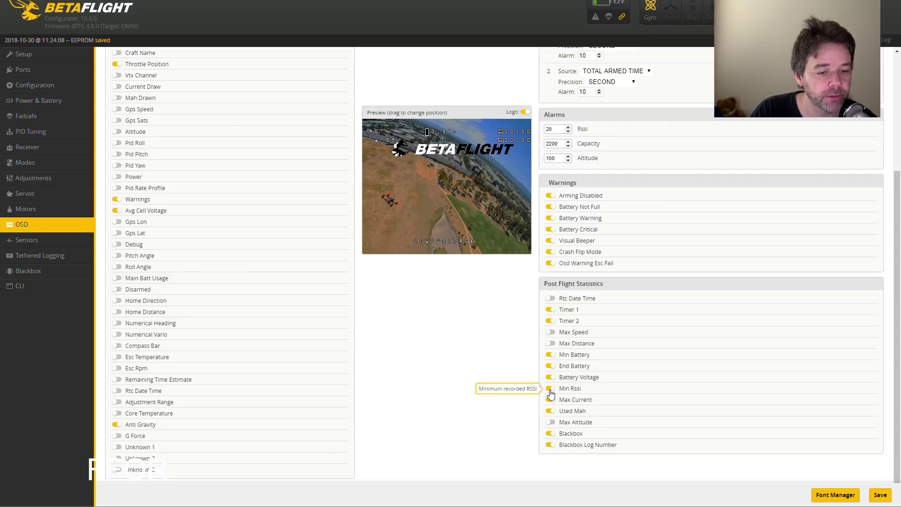
{"action": "left_click", "coordinate": [549, 400]}
{"action": "left_click", "coordinate": [551, 411]}
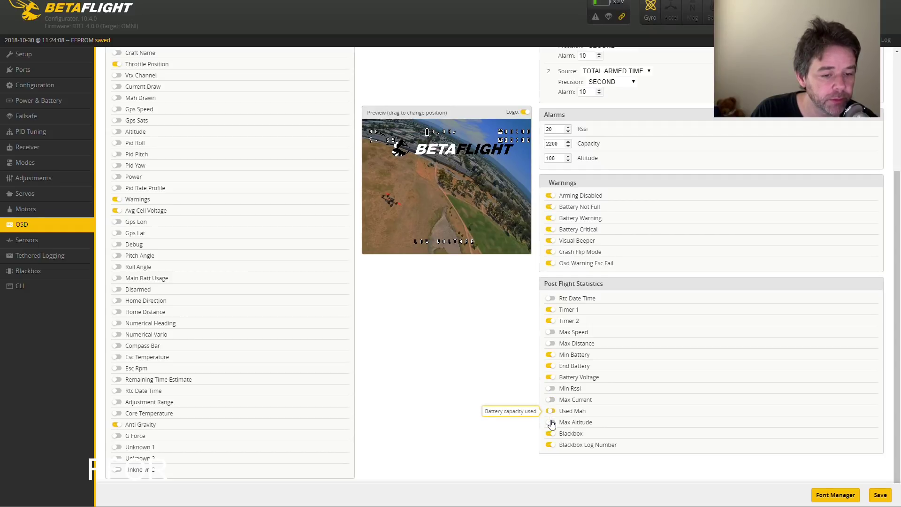
{"action": "left_click", "coordinate": [551, 445]}
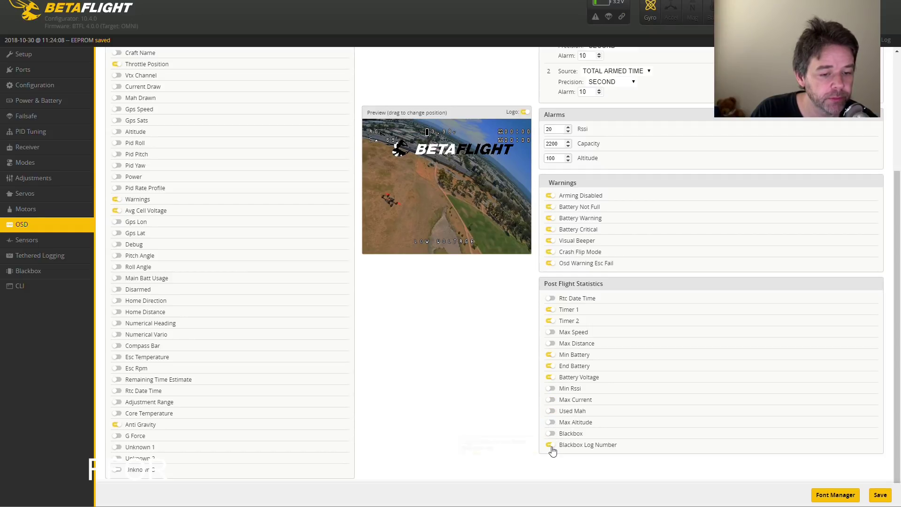
{"action": "left_click", "coordinate": [881, 496]}
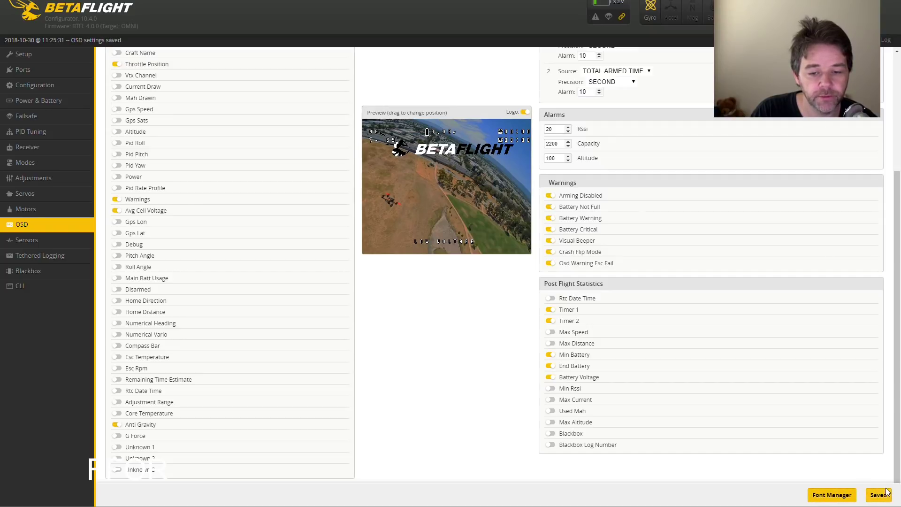
List all configuration variables in the CLI and examine the PID profile, rate profile and hardware settings for anything that needs changing
{"action": "left_click", "coordinate": [40, 255]}
{"action": "left_click", "coordinate": [28, 271]}
{"action": "left_click", "coordinate": [20, 286]}
{"action": "key", "text": "Return"}
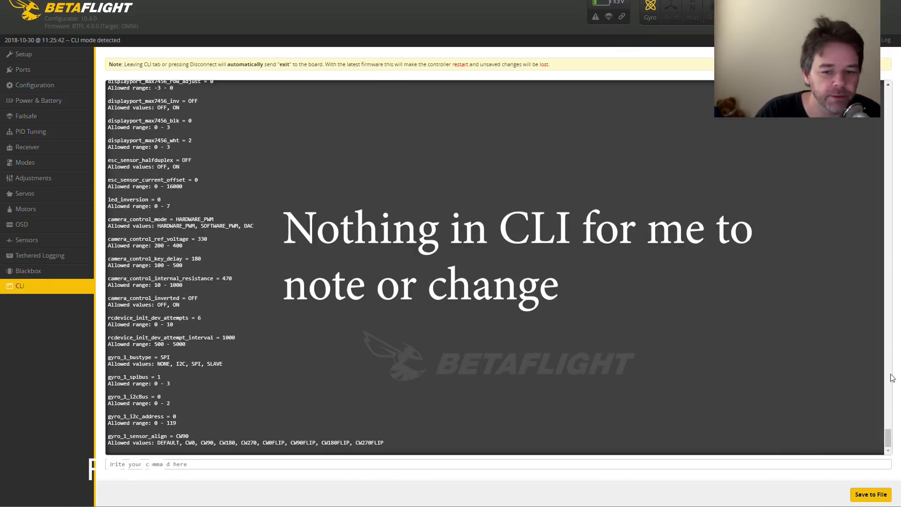
{"action": "scroll", "coordinate": [832, 289], "scroll_direction": "up", "scroll_amount": 15}
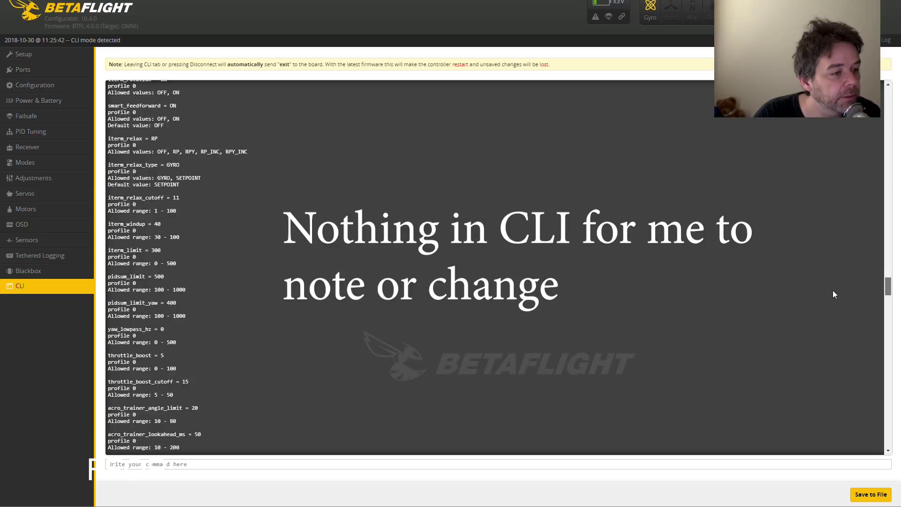
{"action": "scroll", "coordinate": [831, 284], "scroll_direction": "up", "scroll_amount": 15}
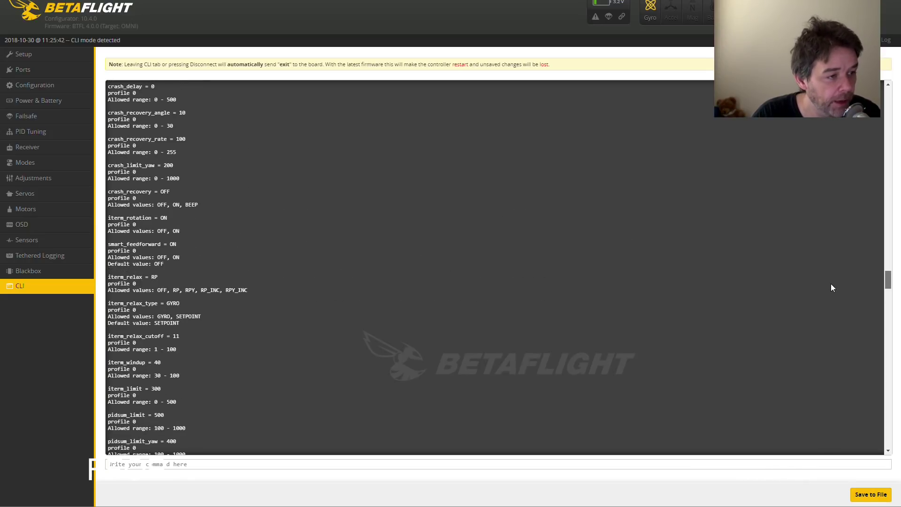
{"action": "scroll", "coordinate": [819, 240], "scroll_direction": "up", "scroll_amount": 15}
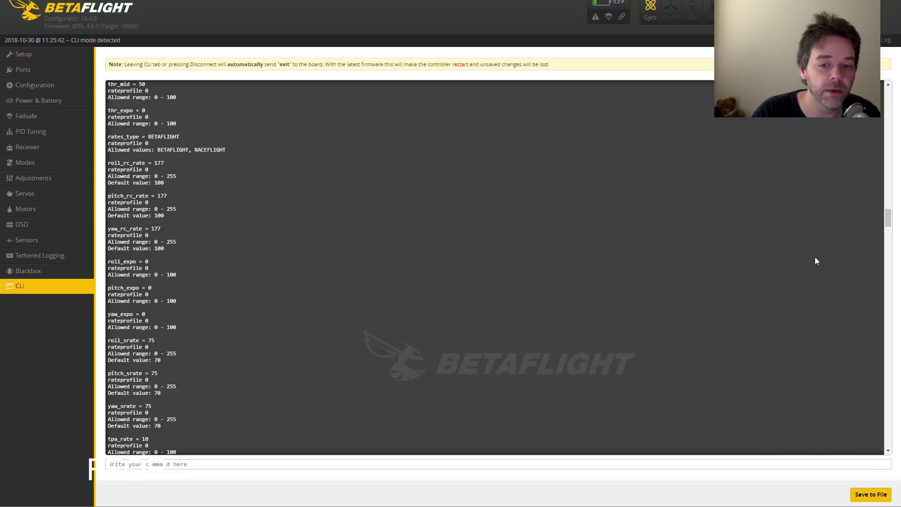
{"action": "left_click_drag", "start_coordinate": [888, 220], "coordinate": [881, 450]}
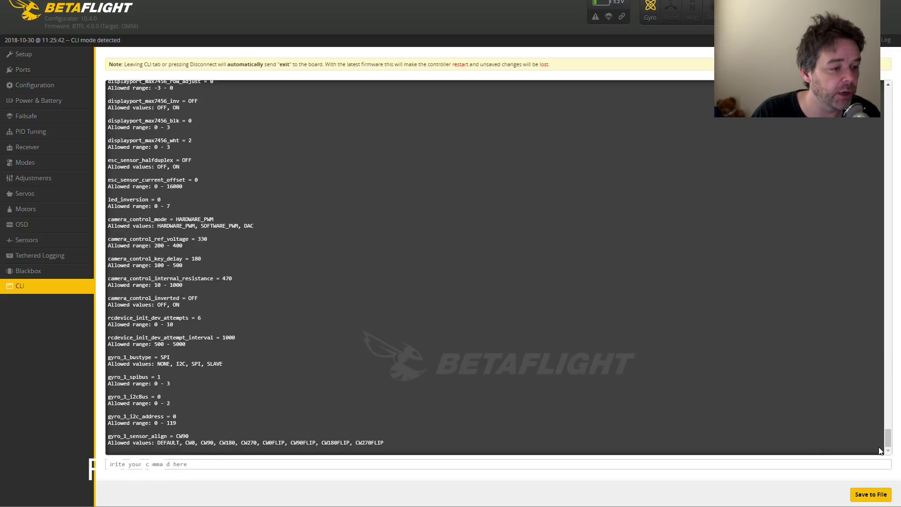